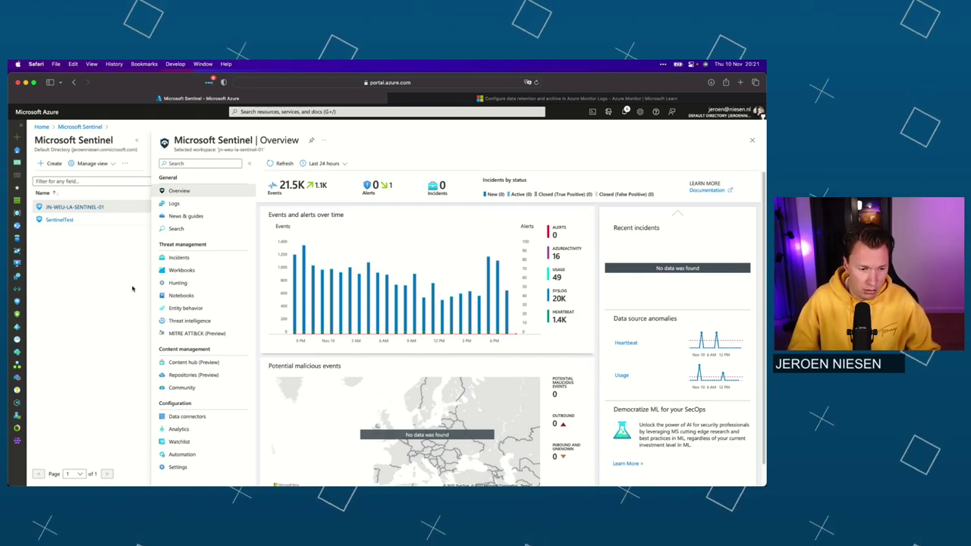
- From the Sentinel settings, go to the JN-WEU-LA-SENTINEL-01 workspace settings and view its usage and estimated costs
left_click(177, 467)
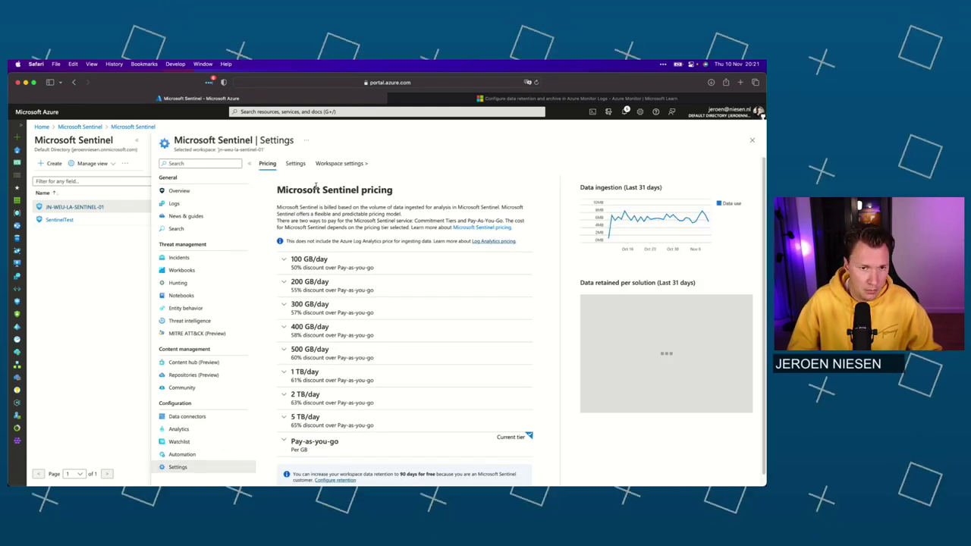
left_click(337, 164)
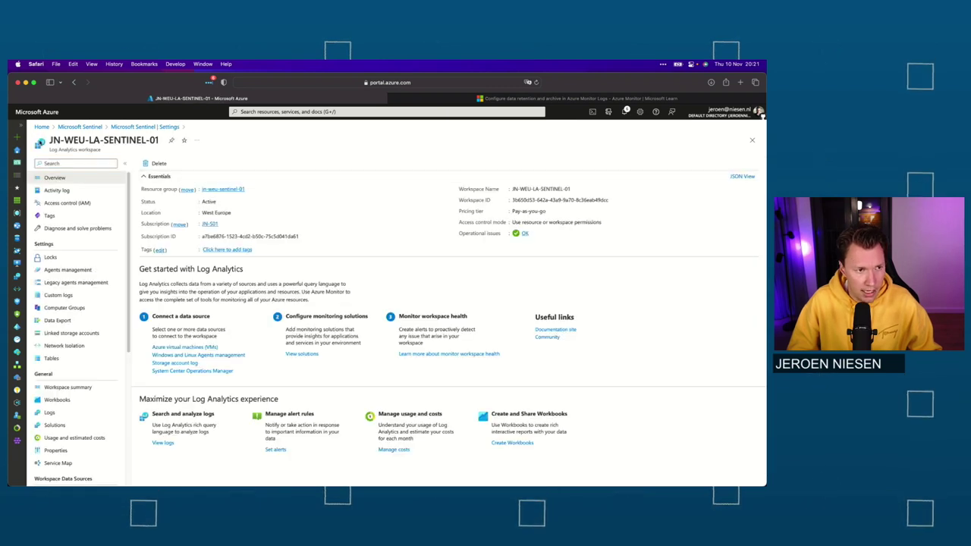
left_click_drag(49, 150, 100, 149)
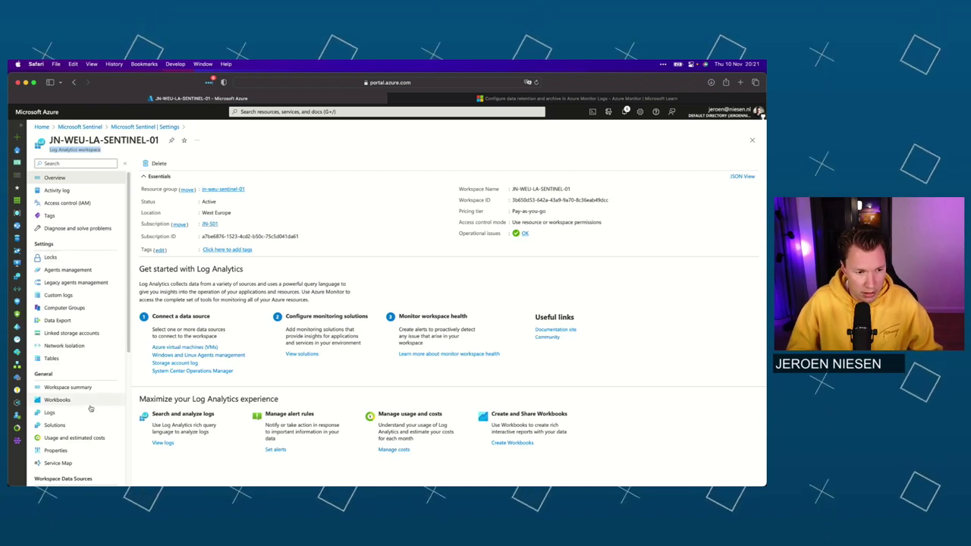
left_click(56, 441)
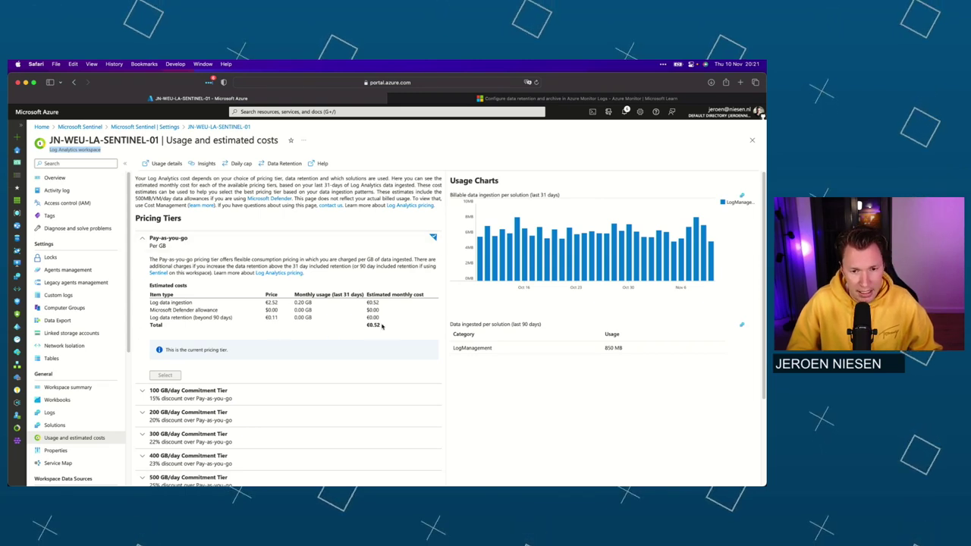
- Try a workspace data retention of 180 days, return it to 30 days and leave without applying
left_click(281, 164)
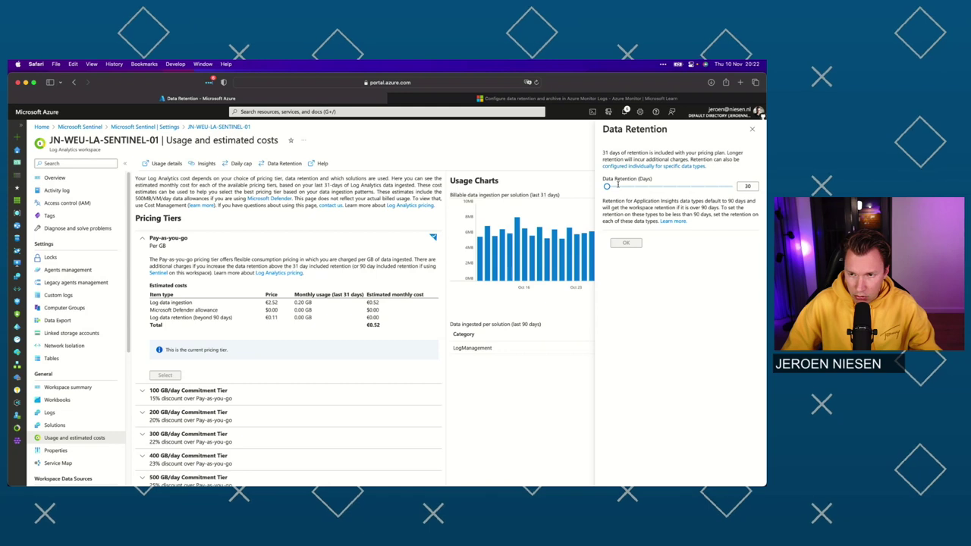
left_click_drag(615, 188, 661, 186)
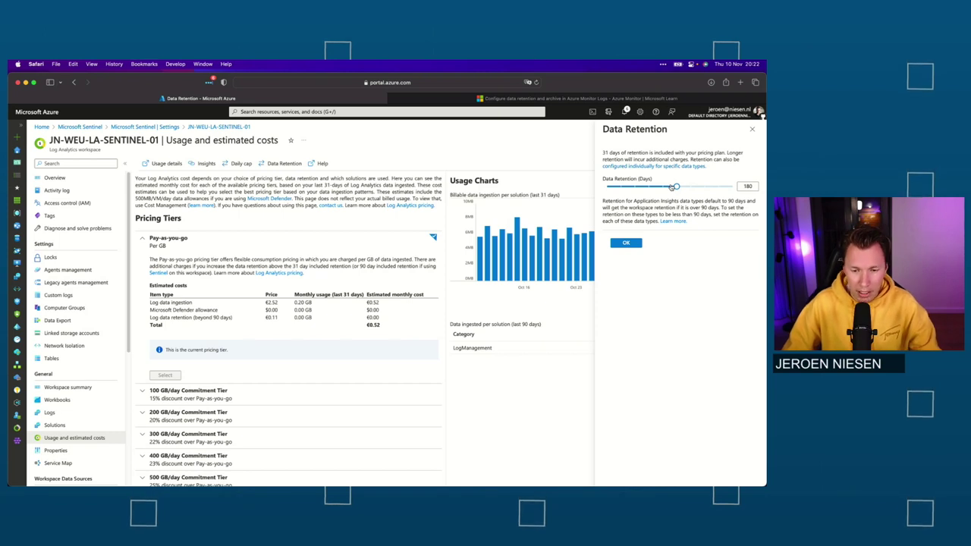
left_click_drag(670, 186, 670, 185)
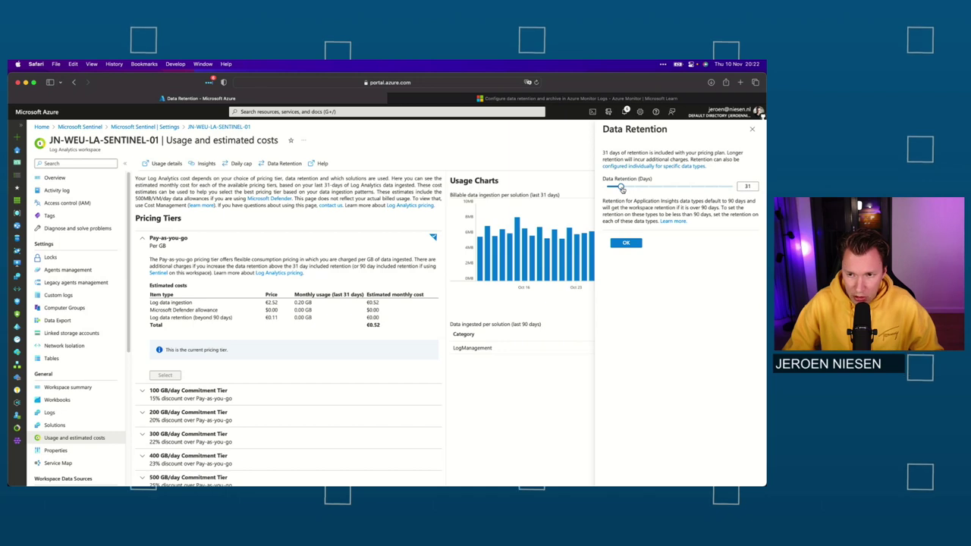
left_click_drag(622, 188, 606, 192)
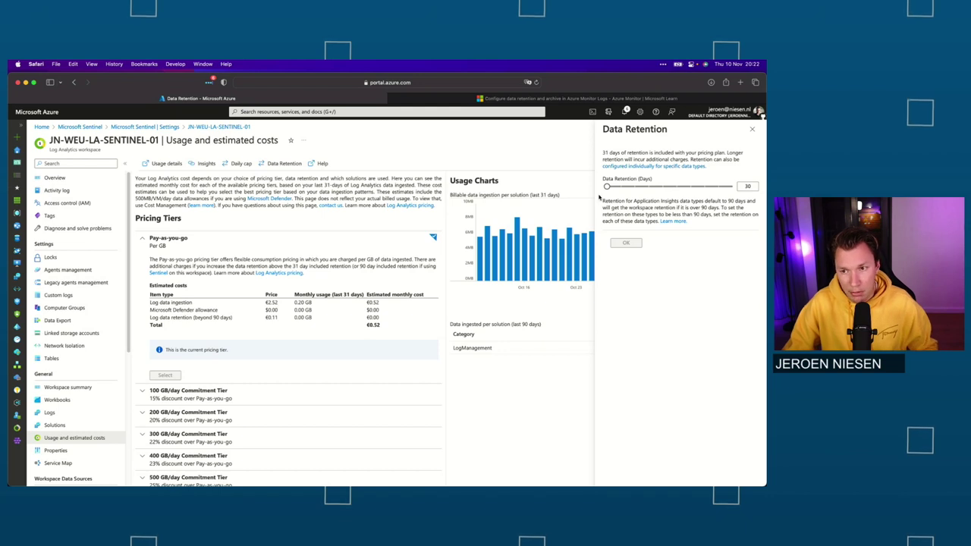
left_click(752, 130)
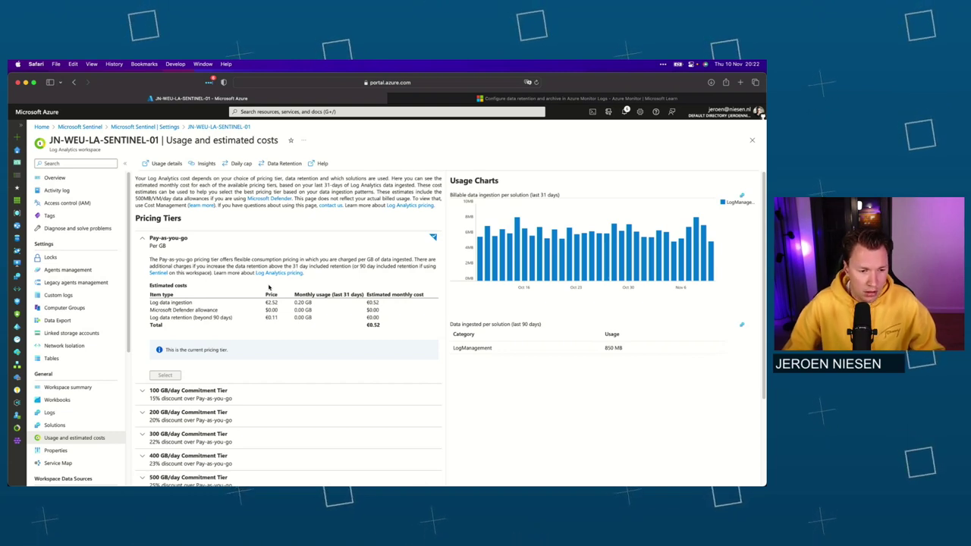
- Examine the estimated costs of the 500 GB/day commitment tier among the pricing tiers
scroll(268, 287, "down", 2)
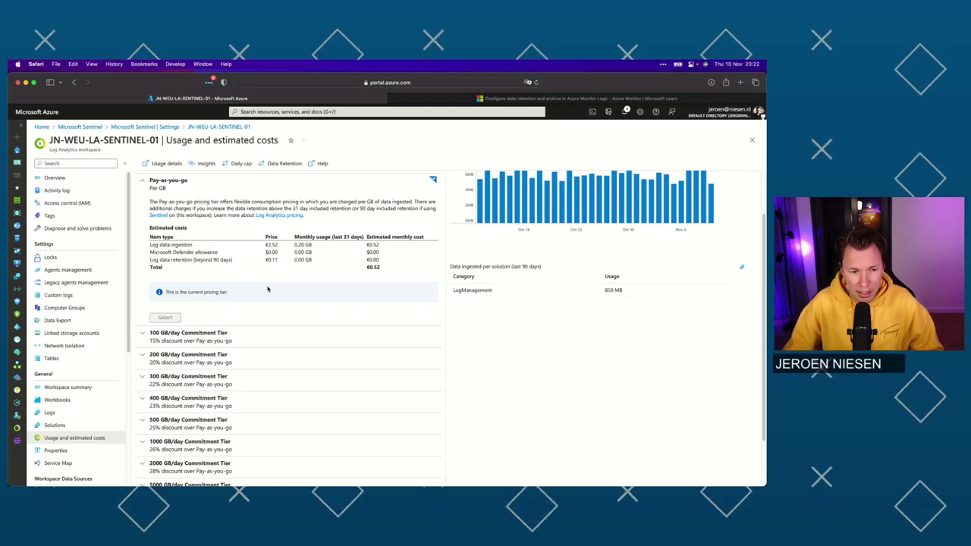
left_click(159, 422)
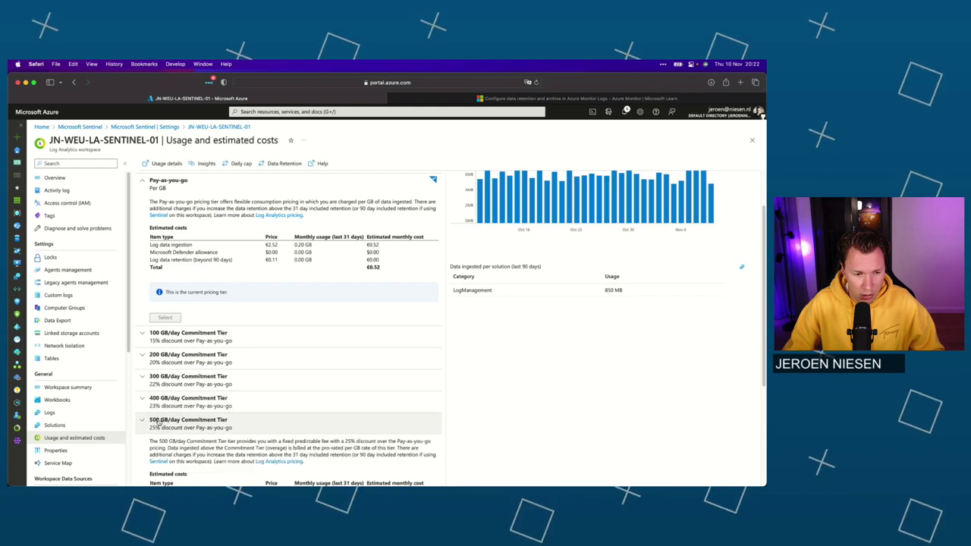
scroll(243, 428, "down", 3)
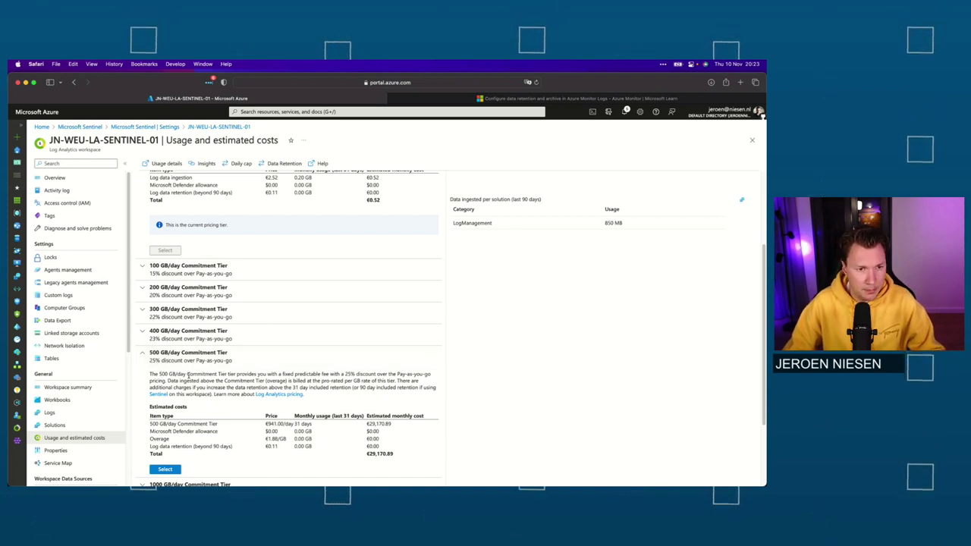
scroll(155, 370, "up", 5)
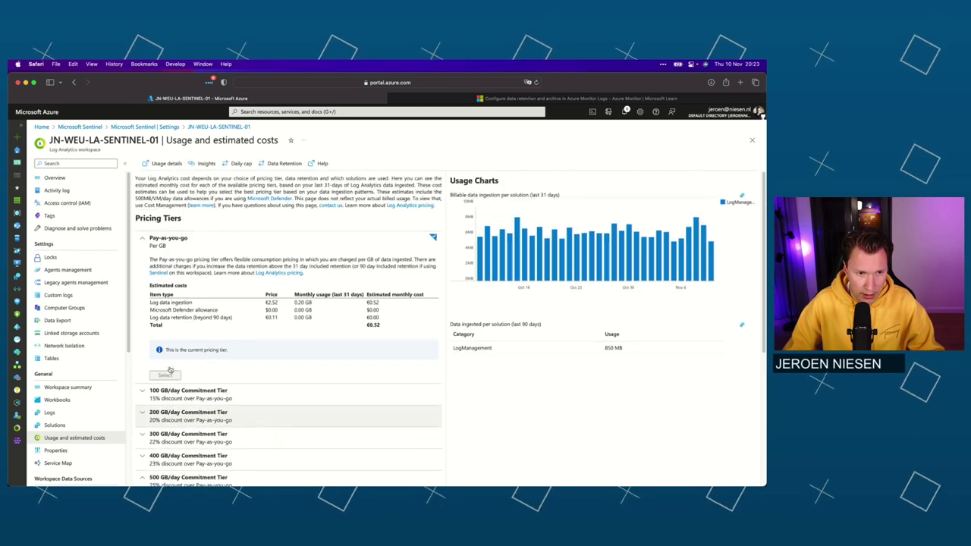
- Try enabling a daily cap of 2 GB/day for the workspace, switch it back off and leave without applying
left_click(242, 163)
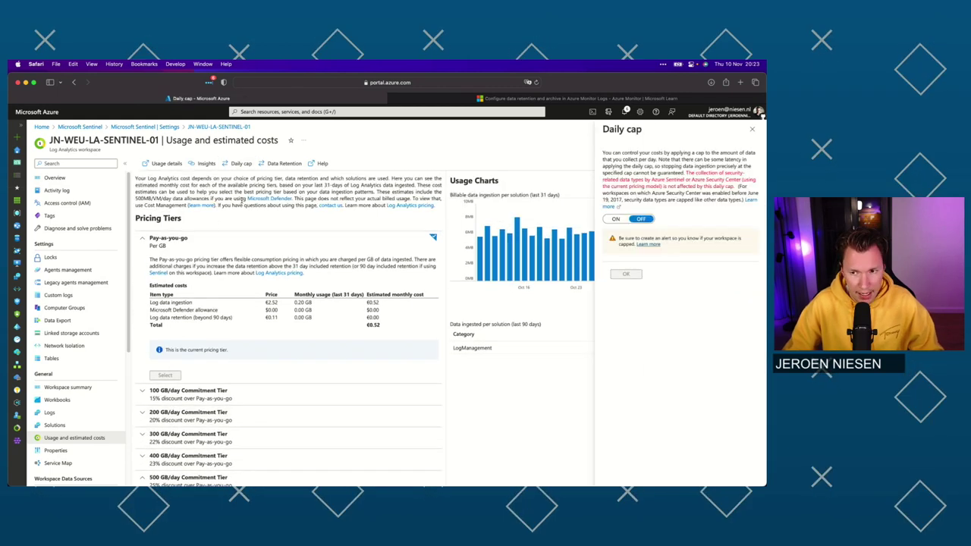
left_click(615, 219)
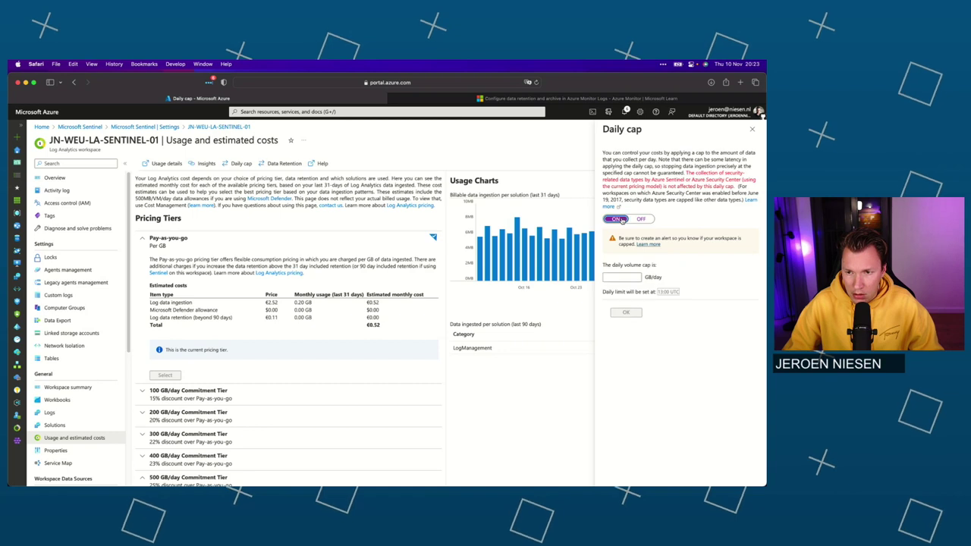
left_click(626, 280)
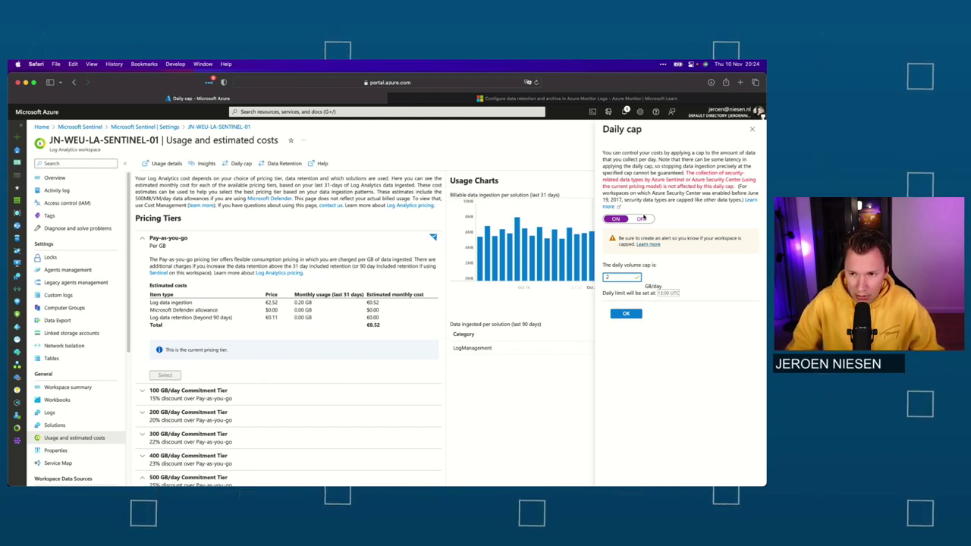
left_click(642, 219)
left_click(752, 130)
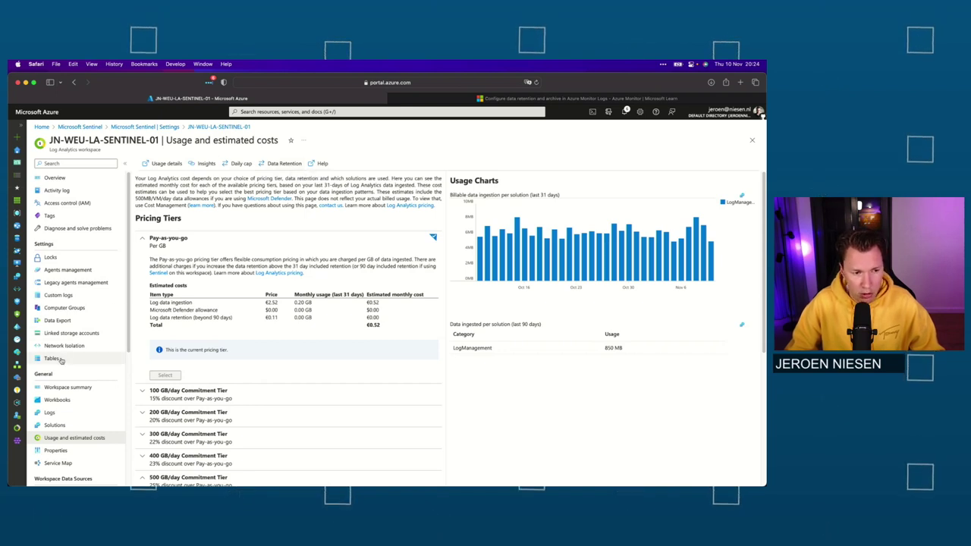
- Review the workspace's tables, comparing their plans, interactive retention and archive periods
left_click(51, 358)
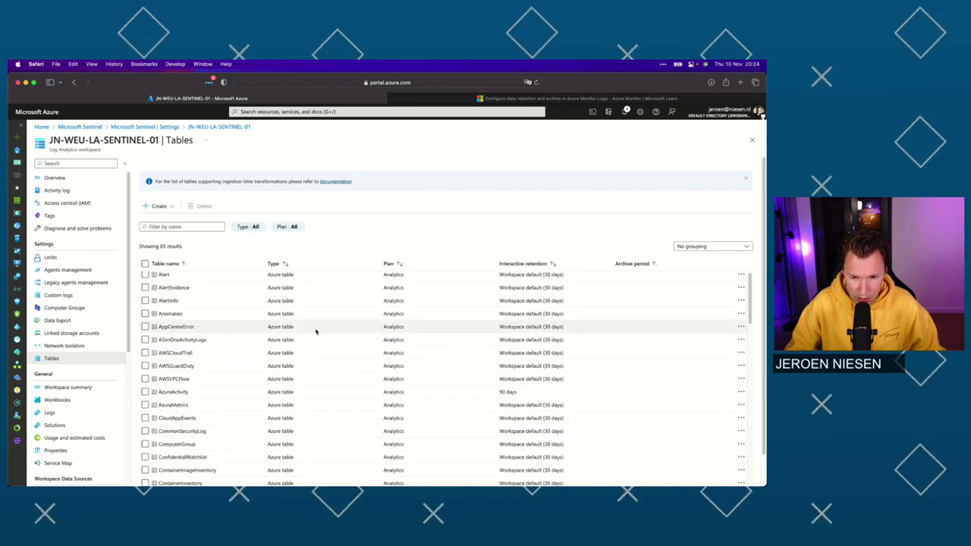
scroll(317, 330, "down", 10)
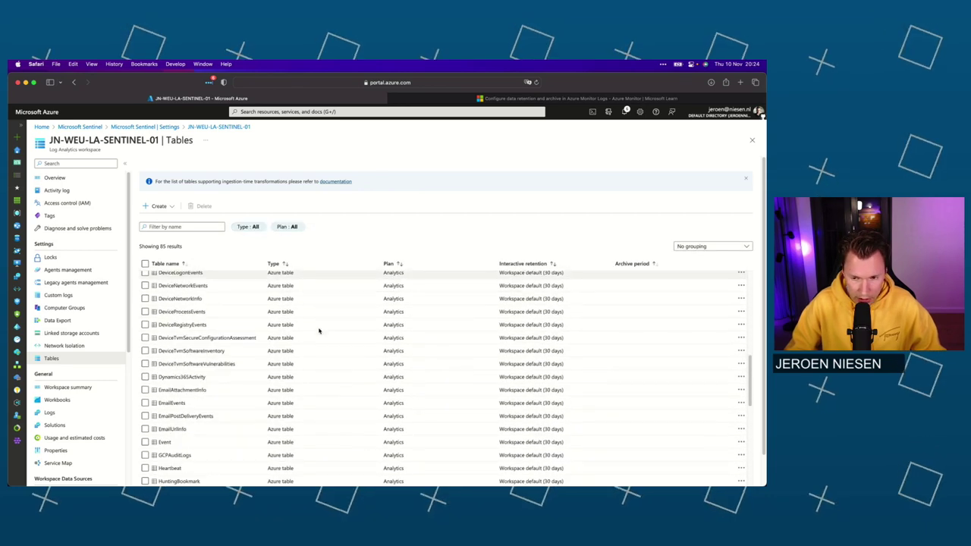
scroll(321, 332, "down", 5)
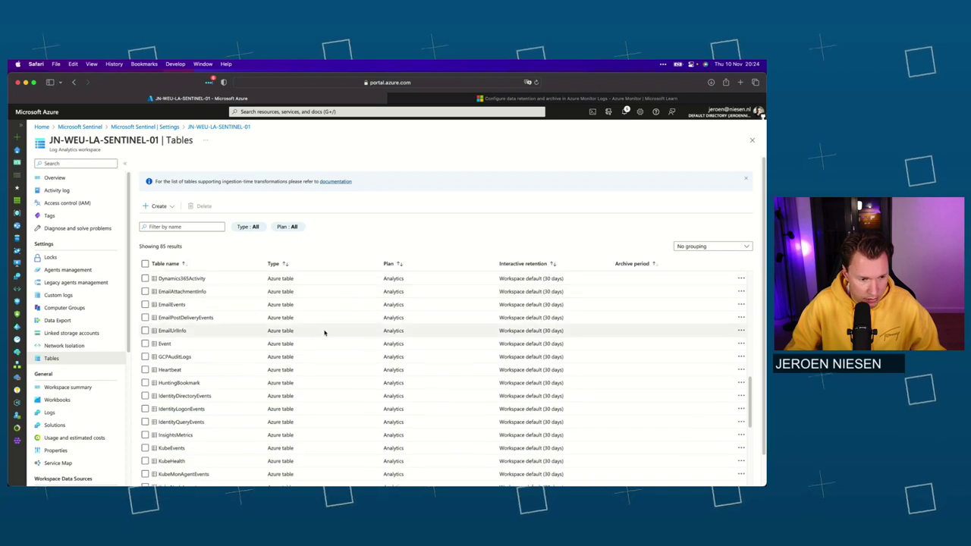
scroll(325, 331, "down", 10)
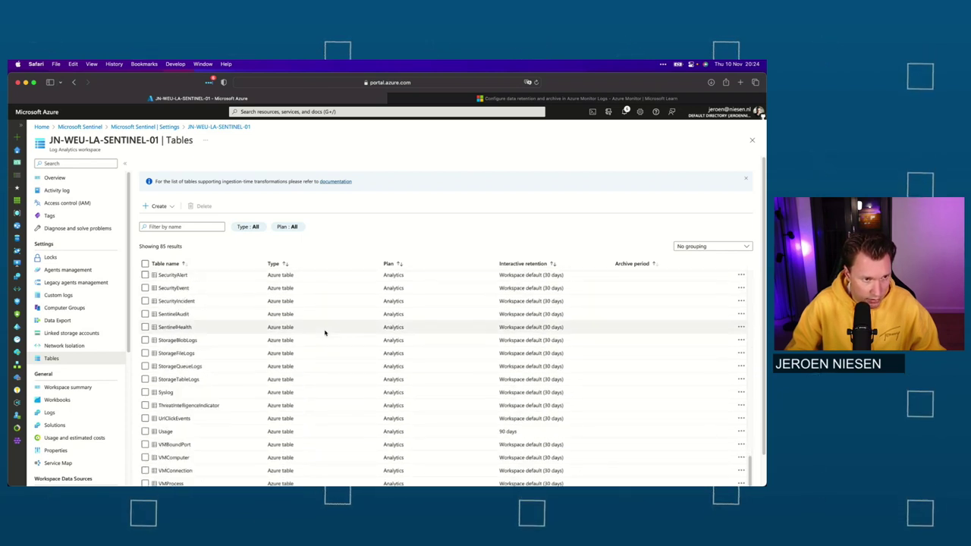
scroll(325, 332, "up", 10)
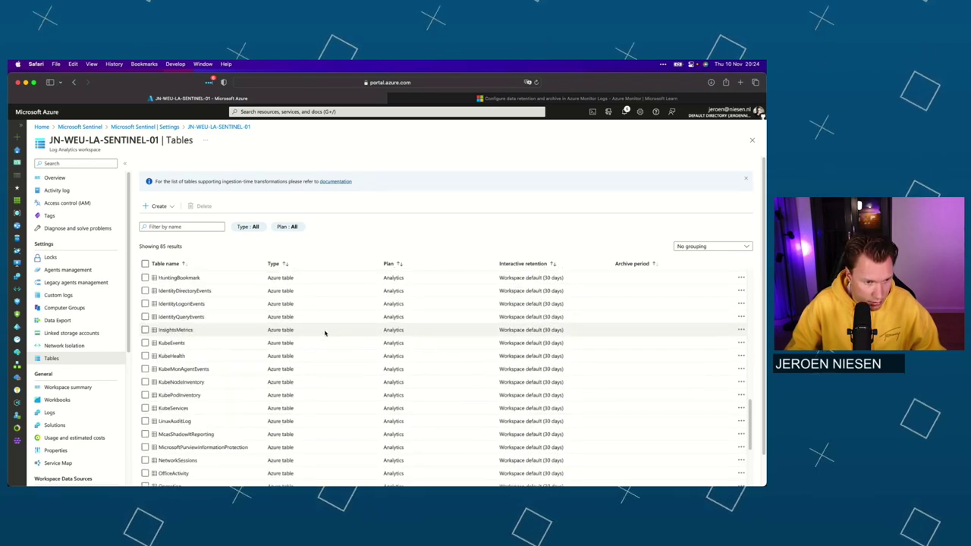
scroll(325, 332, "up", 8)
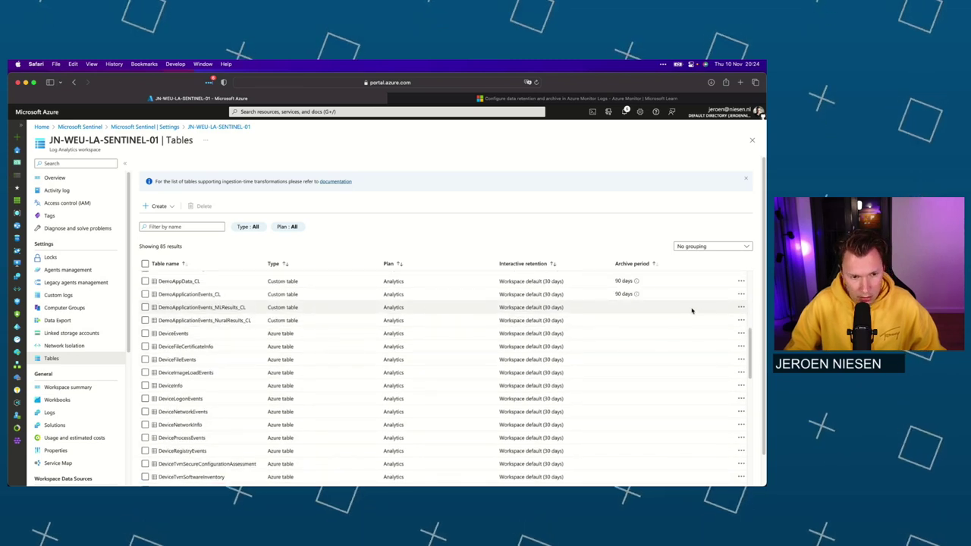
- Manage the DemoApplicationEvents_NuralResults_CL table and set its total retention period to 120 days
left_click(742, 321)
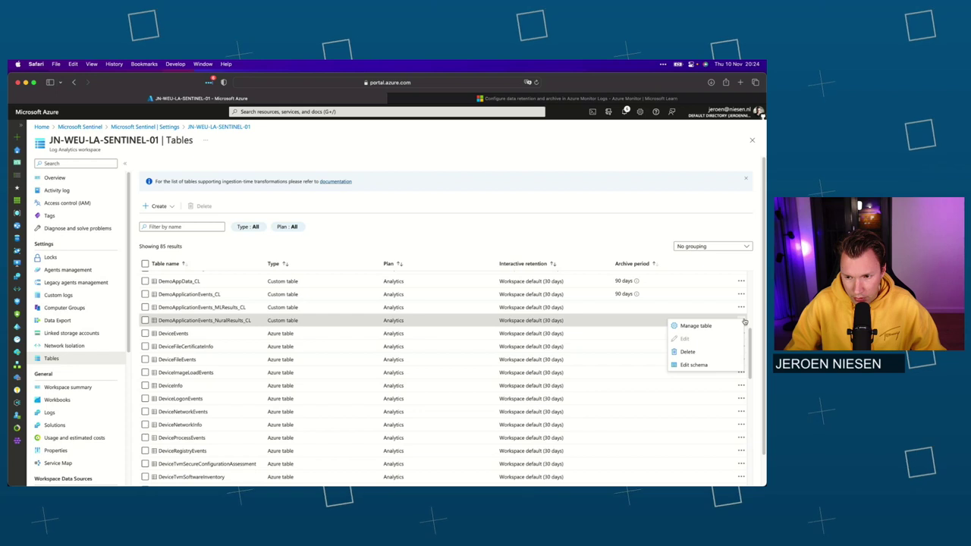
left_click(709, 325)
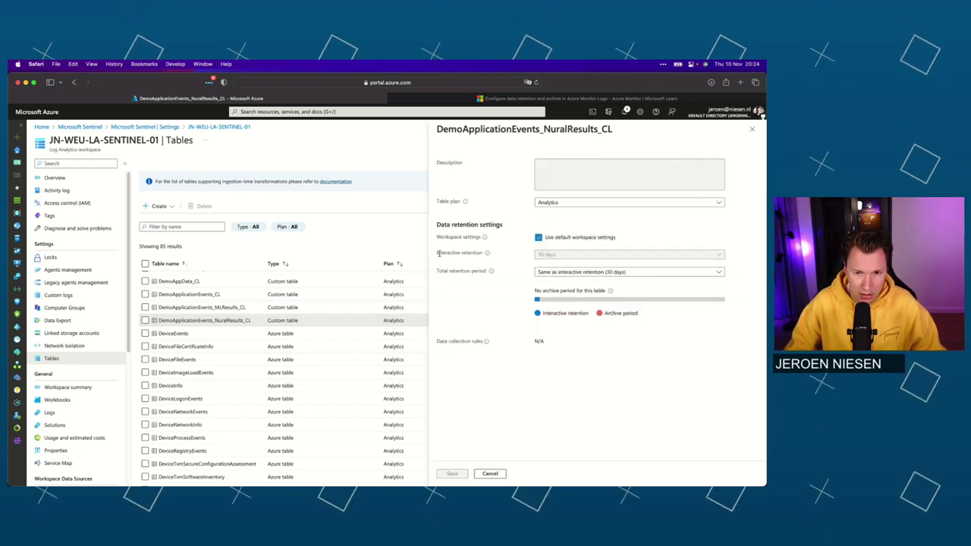
left_click_drag(433, 253, 480, 255)
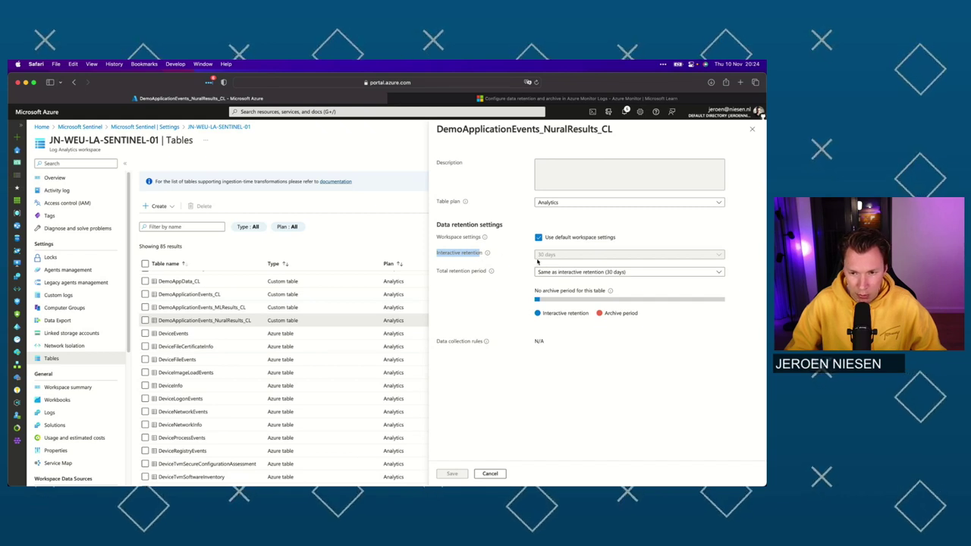
left_click(566, 257)
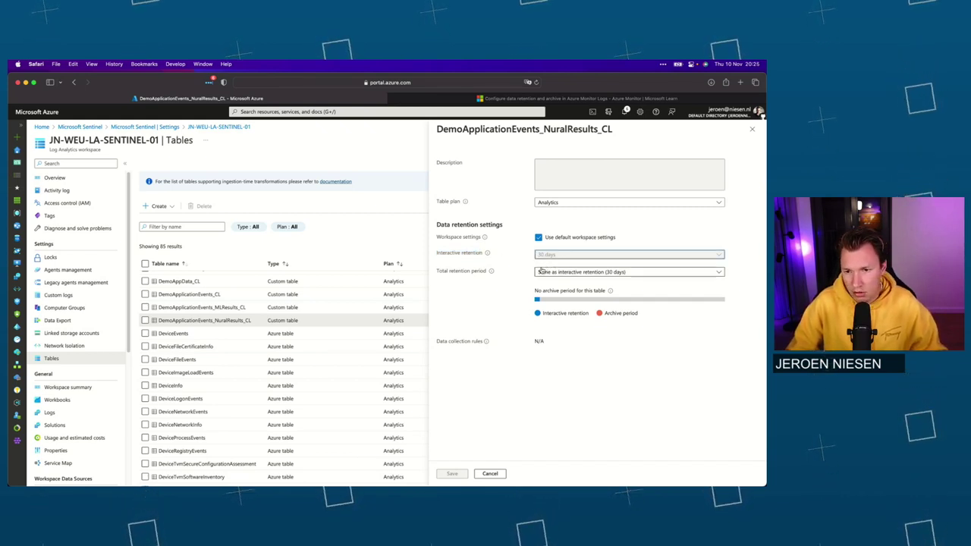
left_click(558, 271)
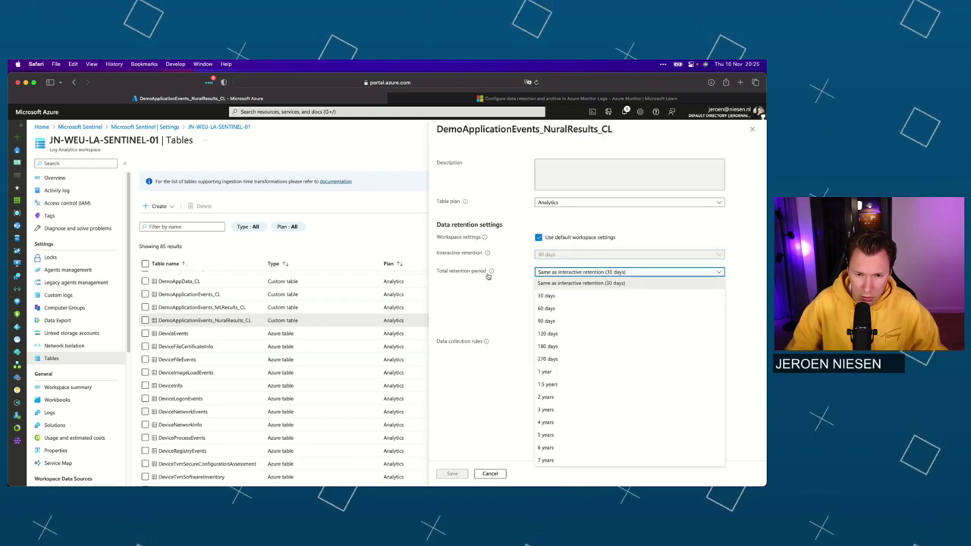
mouse_move(488, 276)
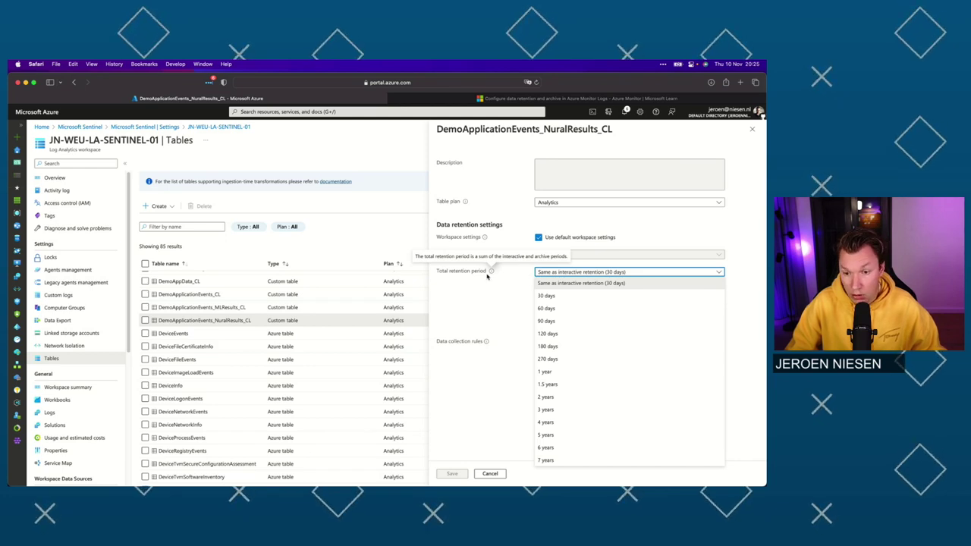
left_click(551, 333)
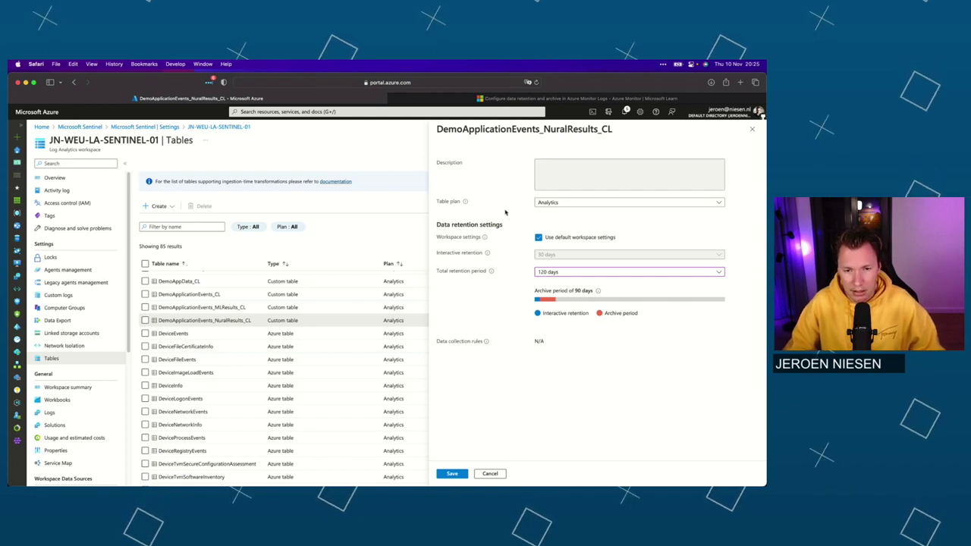
- Try the Basic plan for the table, switch back to Analytics and discard the unsaved edits
left_click(554, 203)
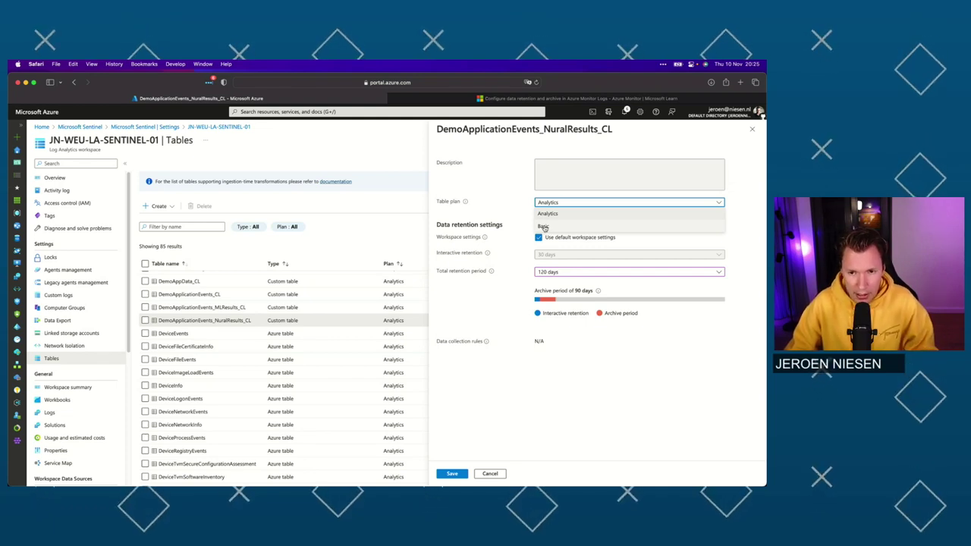
left_click(544, 227)
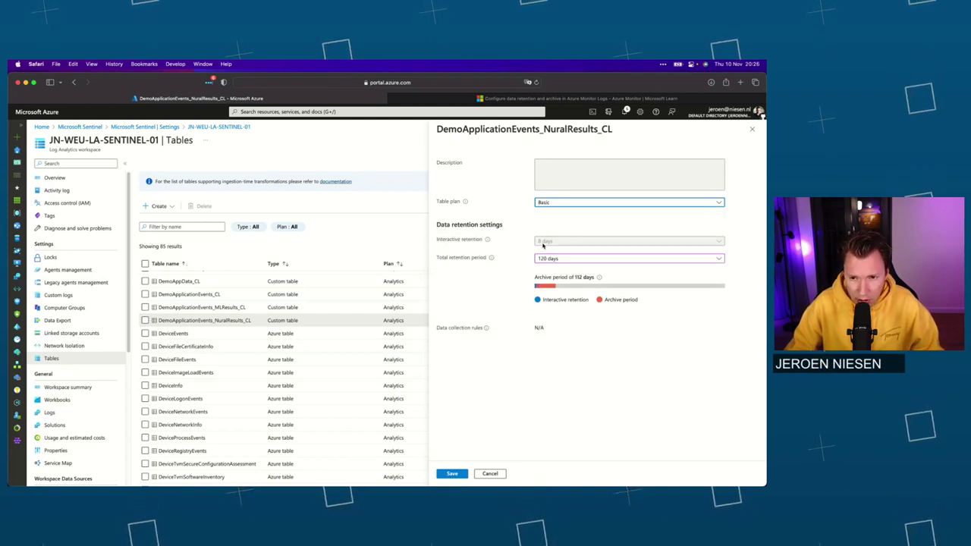
left_click(547, 203)
left_click(550, 213)
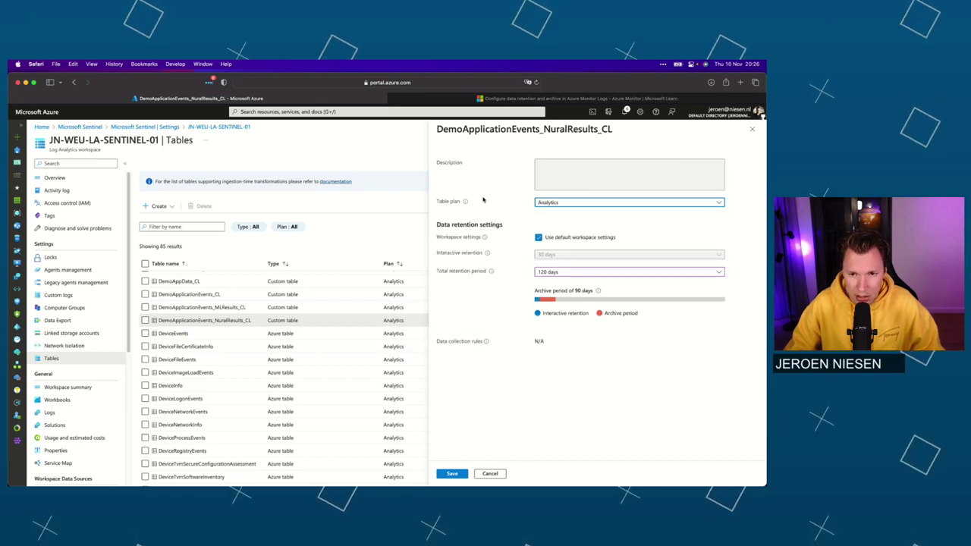
left_click(500, 475)
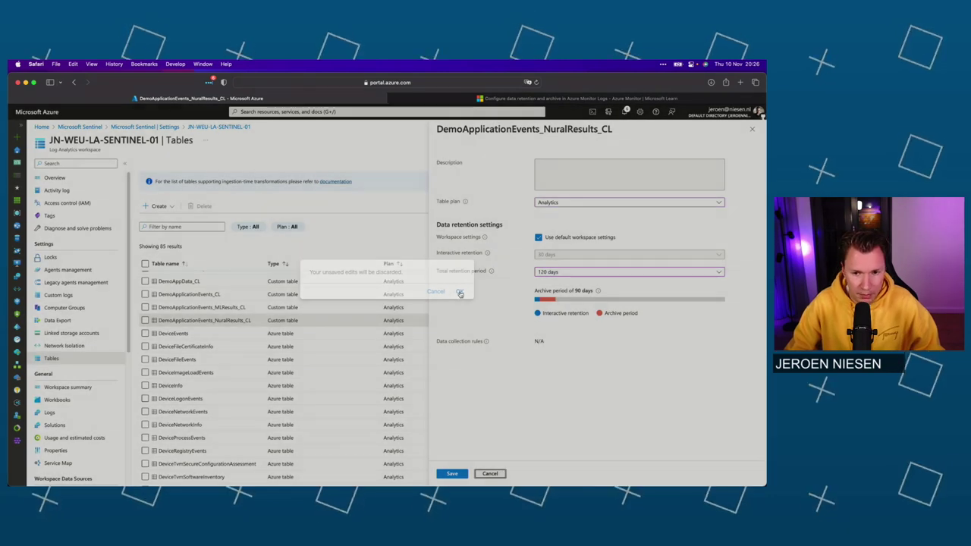
left_click(459, 293)
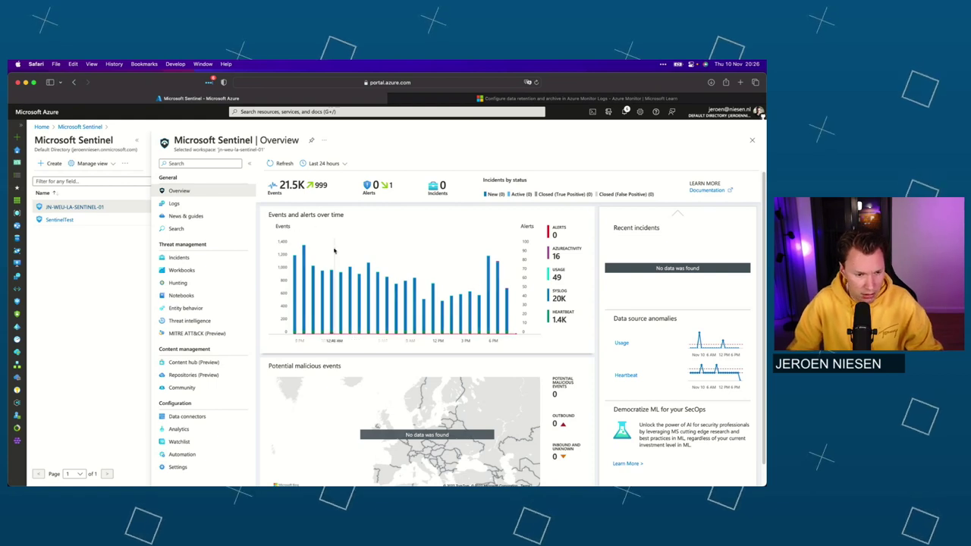
- Review the Microsoft 365 Defender (Preview) data connector's configuration, examining the selectable Defender for Endpoint and Defender for Office 365 event tables
left_click(201, 420)
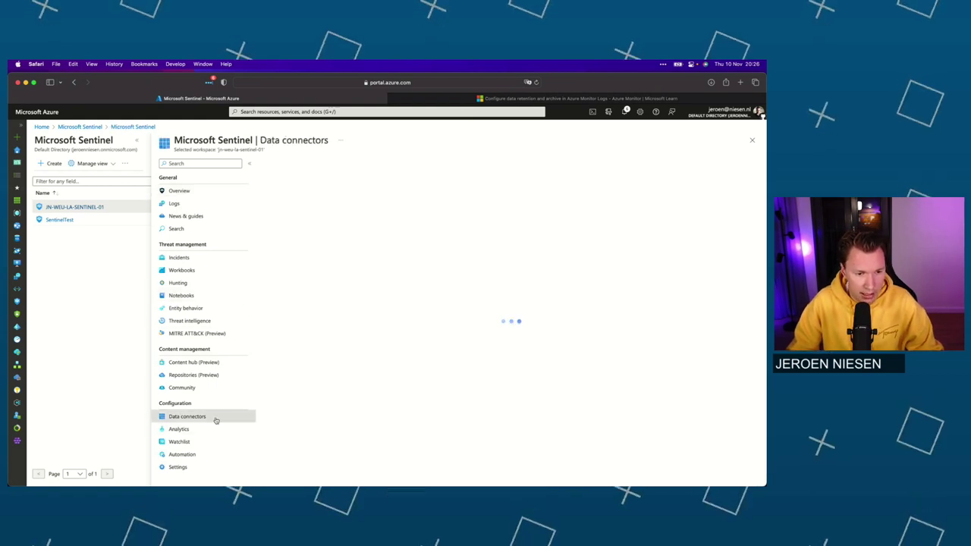
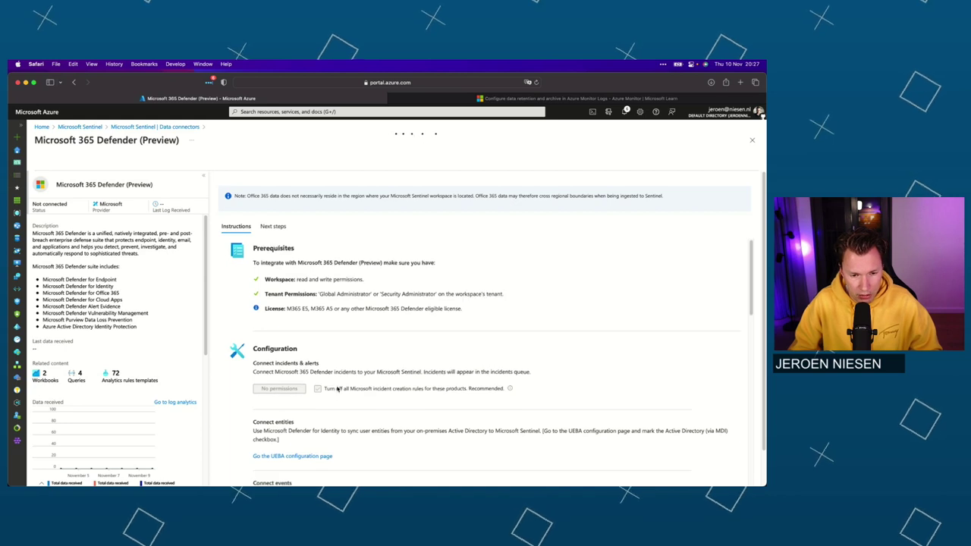
scroll(338, 389, "down", 5)
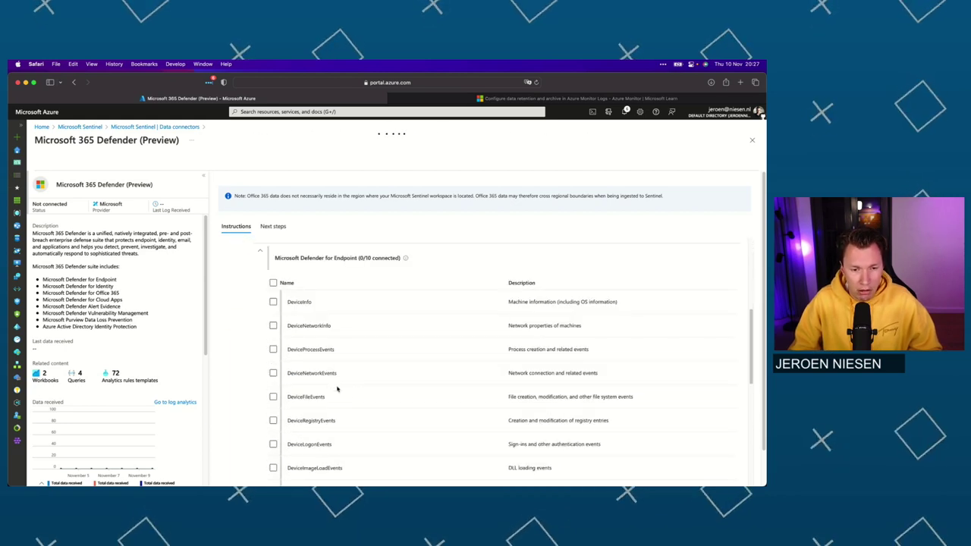
scroll(275, 284, "up", 1)
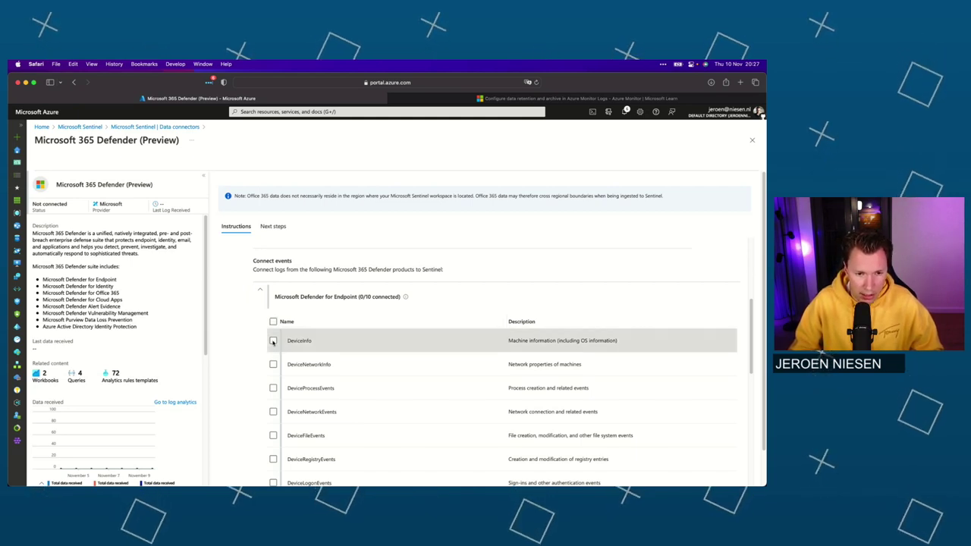
left_click(273, 322)
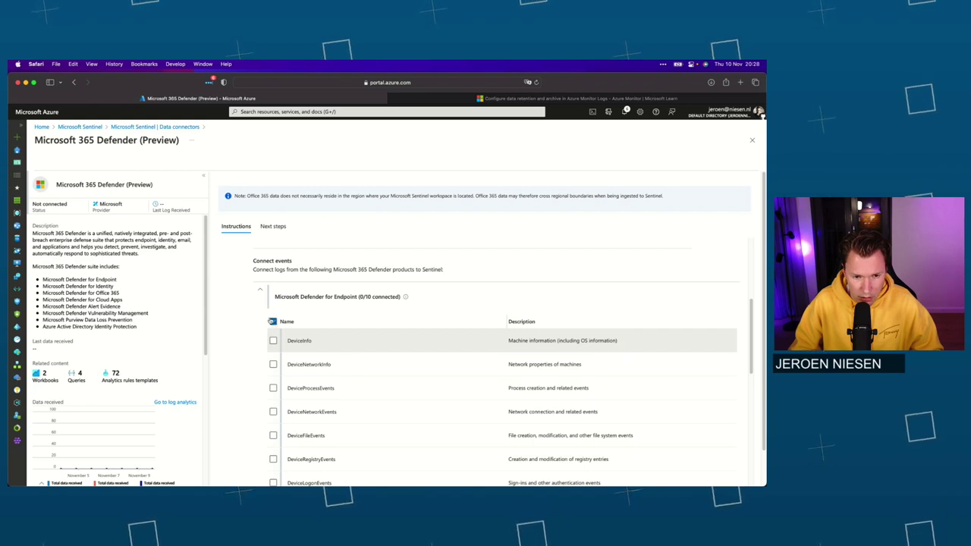
scroll(372, 366, "down", 2)
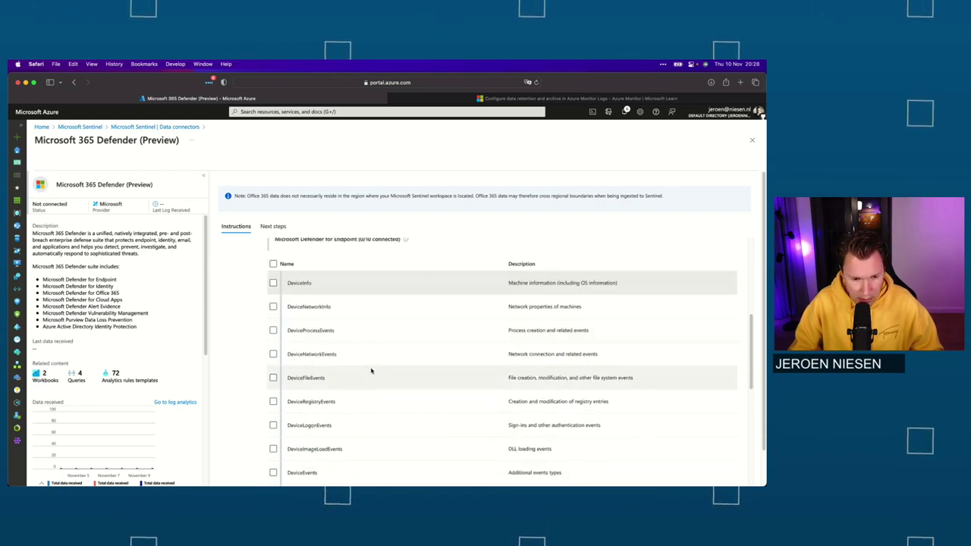
scroll(370, 371, "up", 2)
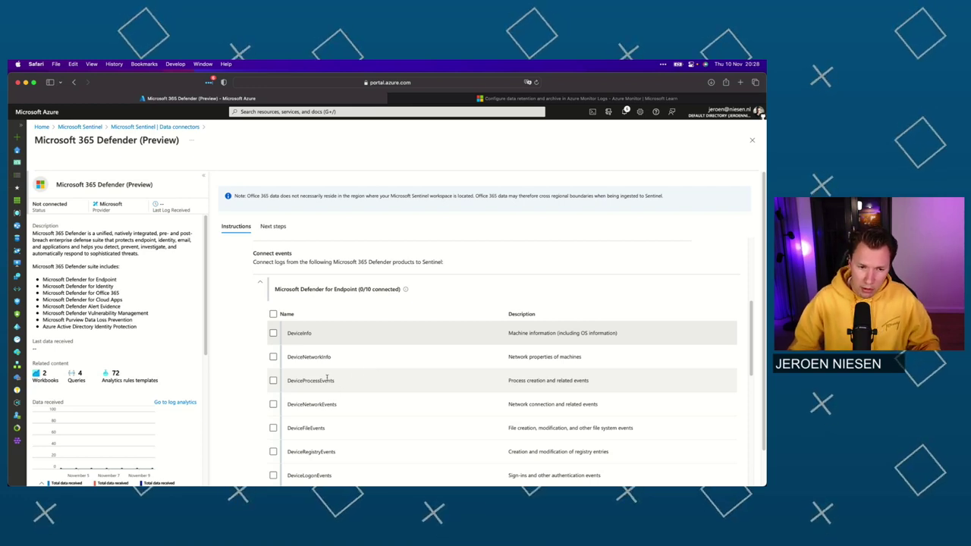
scroll(274, 353, "down", 4)
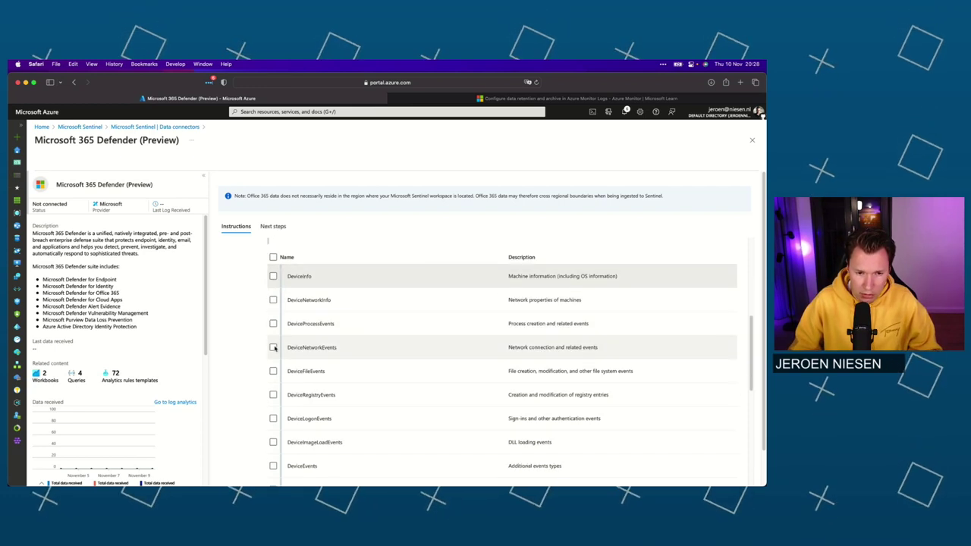
scroll(275, 364, "up", 4)
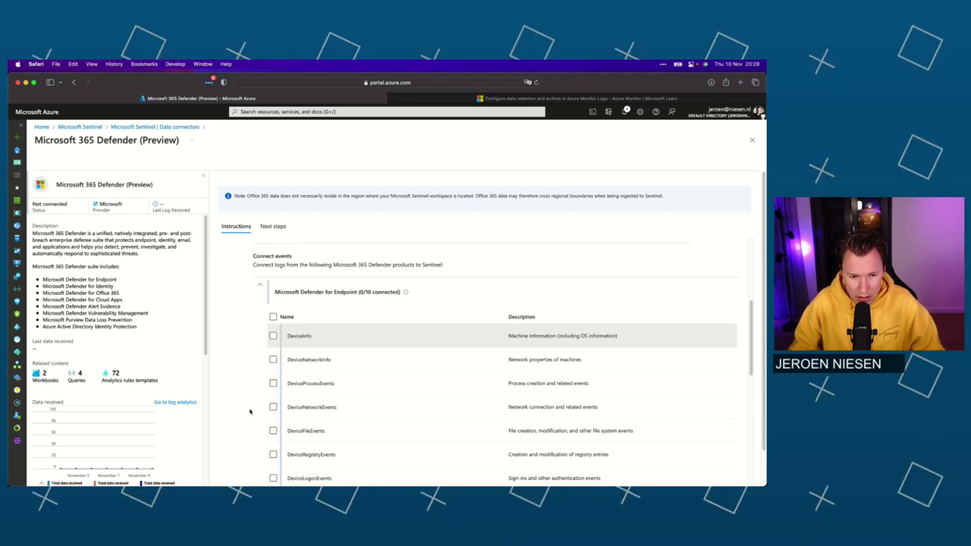
scroll(256, 399, "down", 4)
scroll(292, 349, "down", 3)
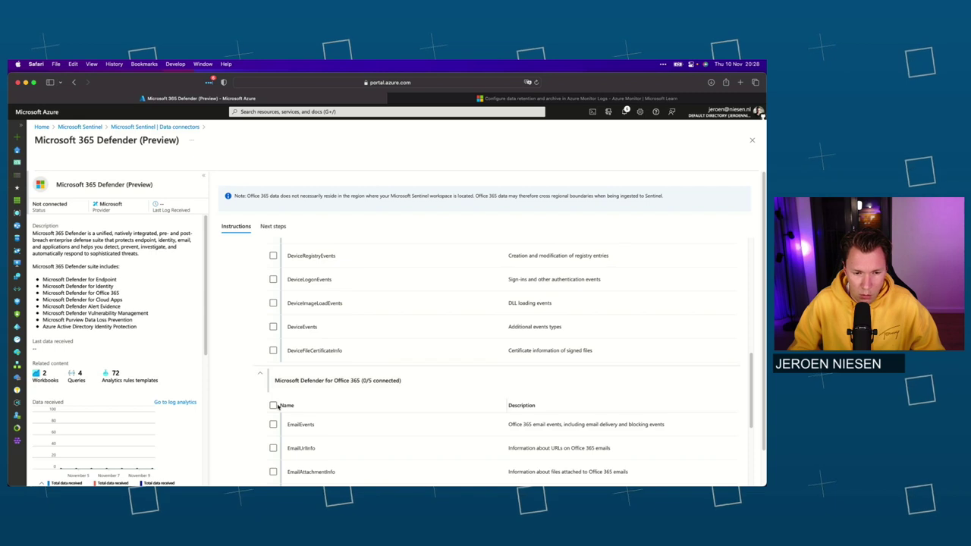
scroll(277, 405, "down", 1)
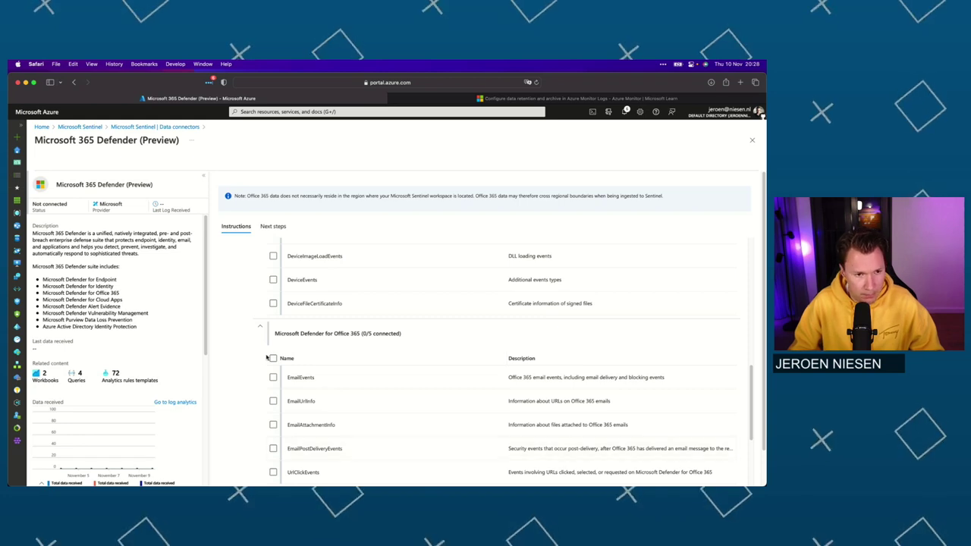
scroll(273, 349, "up", 12)
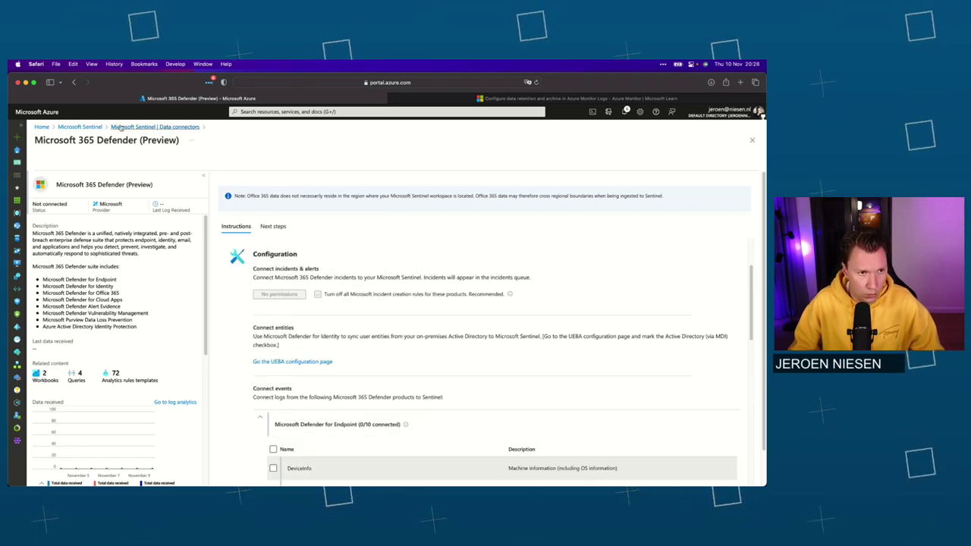
- Run the Usage query in the JN-WEU-LA-SENTINEL-01 workspace's logs to chart daily billable GB per data type over 31 days
left_click(80, 126)
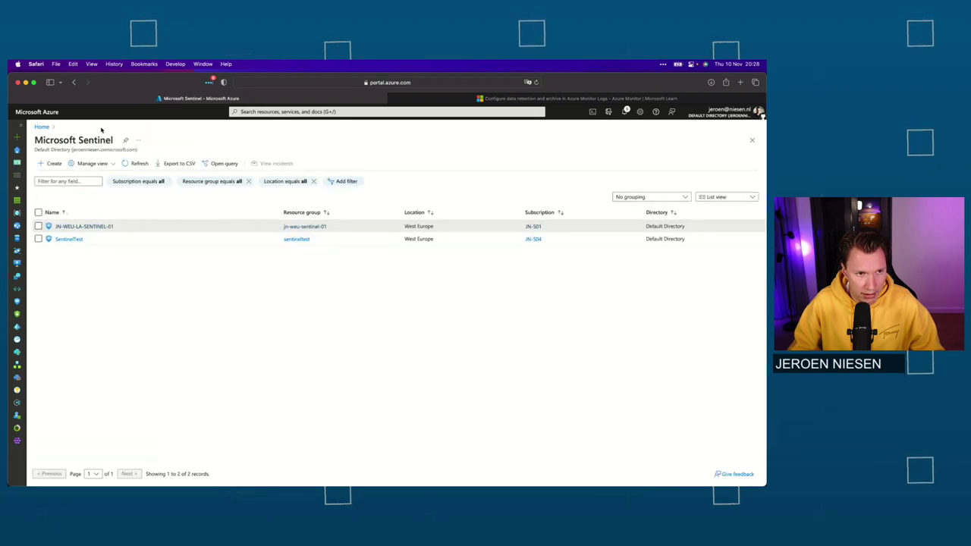
left_click(83, 226)
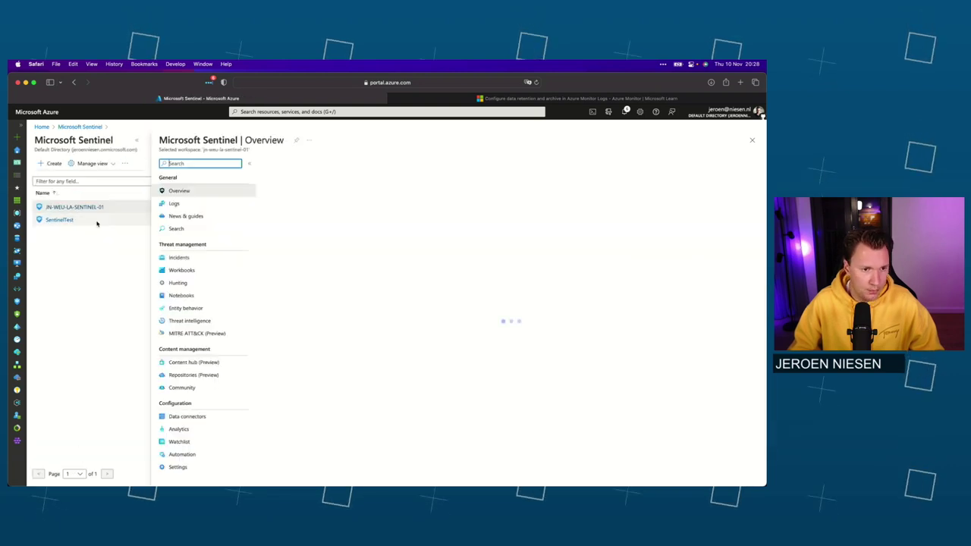
left_click(191, 204)
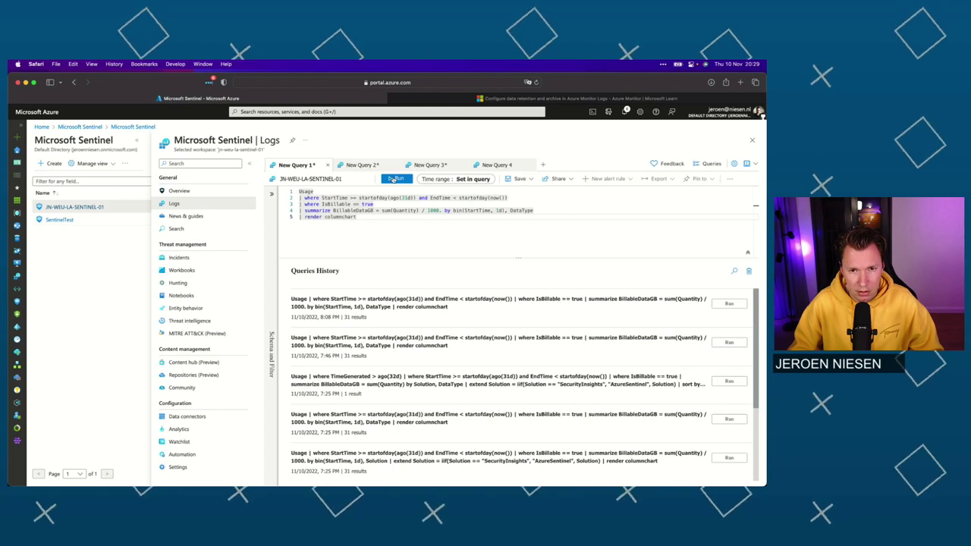
key("shift+Return")
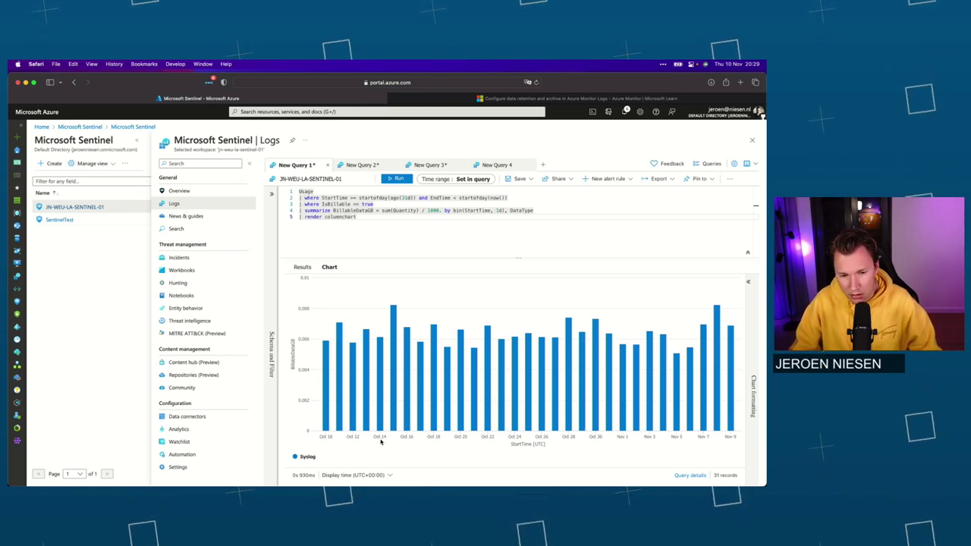
mouse_move(339, 421)
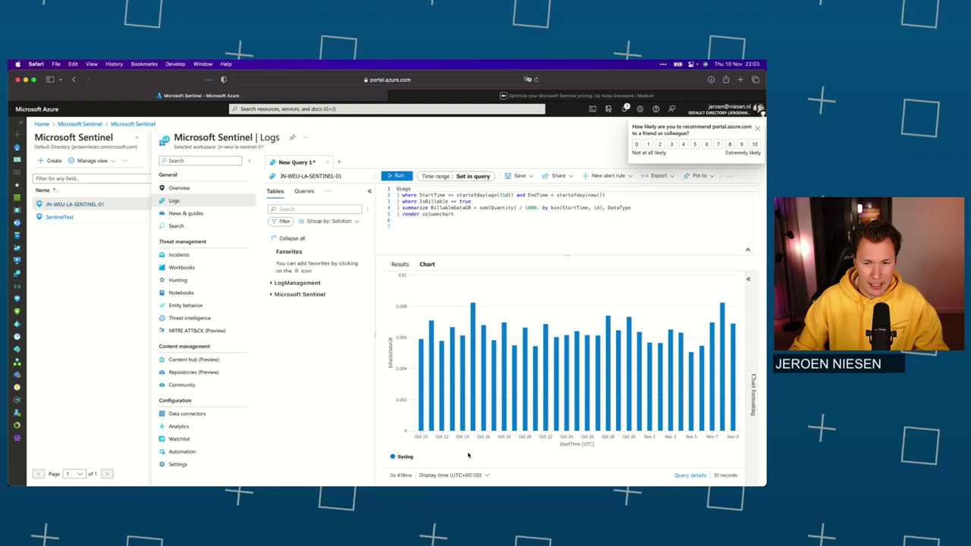
mouse_move(465, 363)
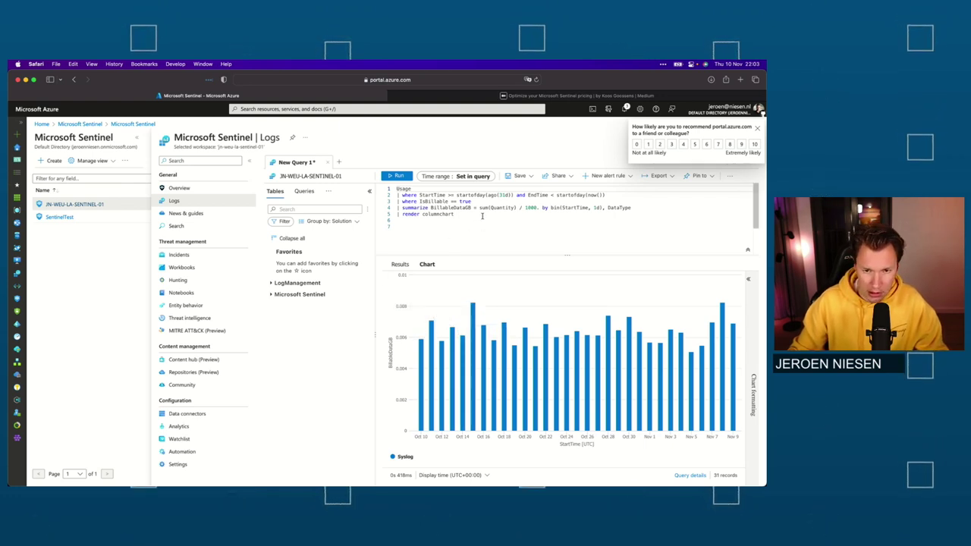
left_click_drag(472, 215, 394, 184)
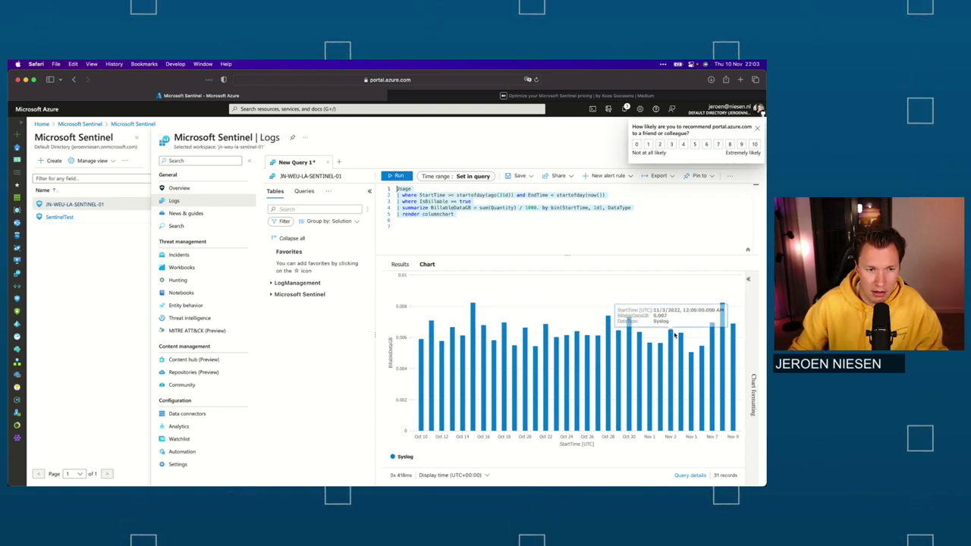
- Open the Workspace Usage Report workbook template, found with "usage", discarding unsaved query edits, and set its workspace to JN-WEU-LA-SENTINEL-01
left_click(182, 269)
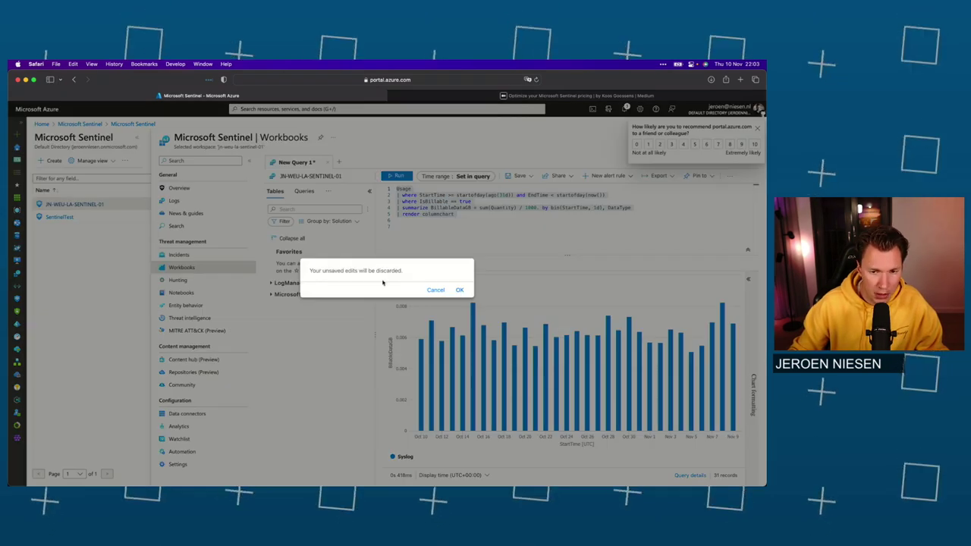
left_click(460, 291)
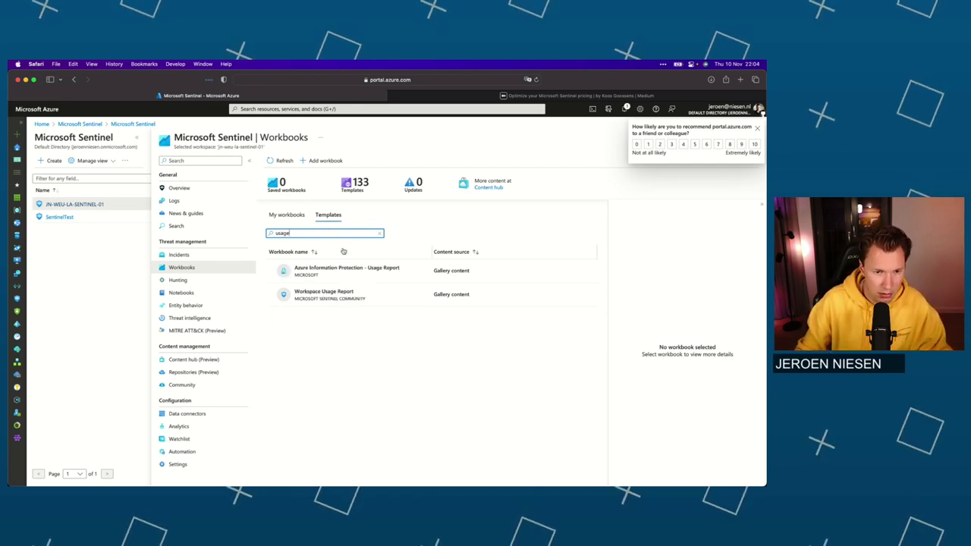
left_click(341, 292)
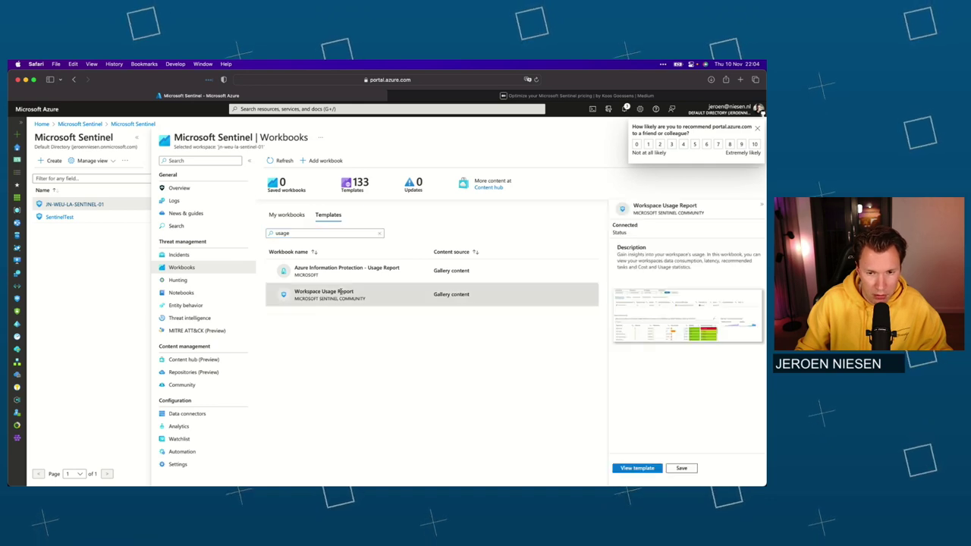
left_click(637, 468)
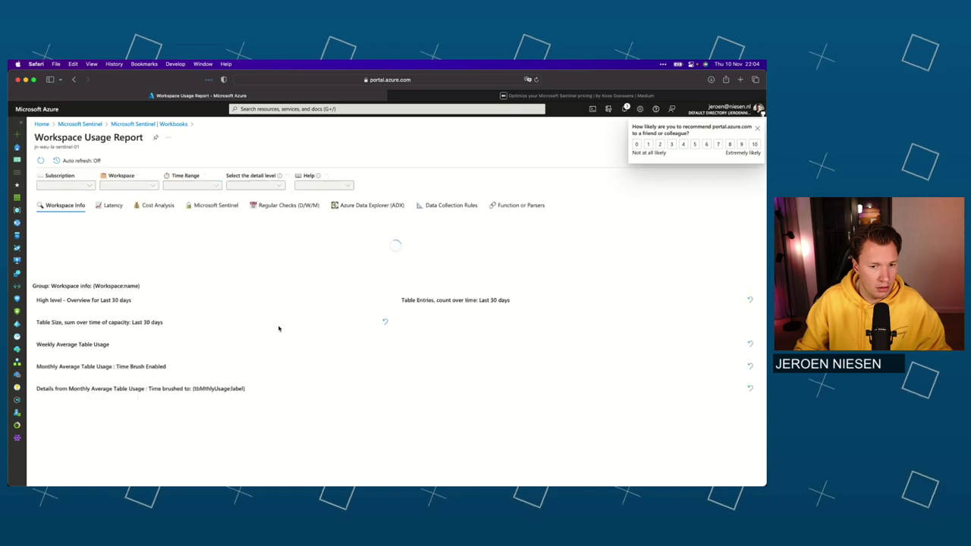
left_click(129, 185)
left_click(131, 222)
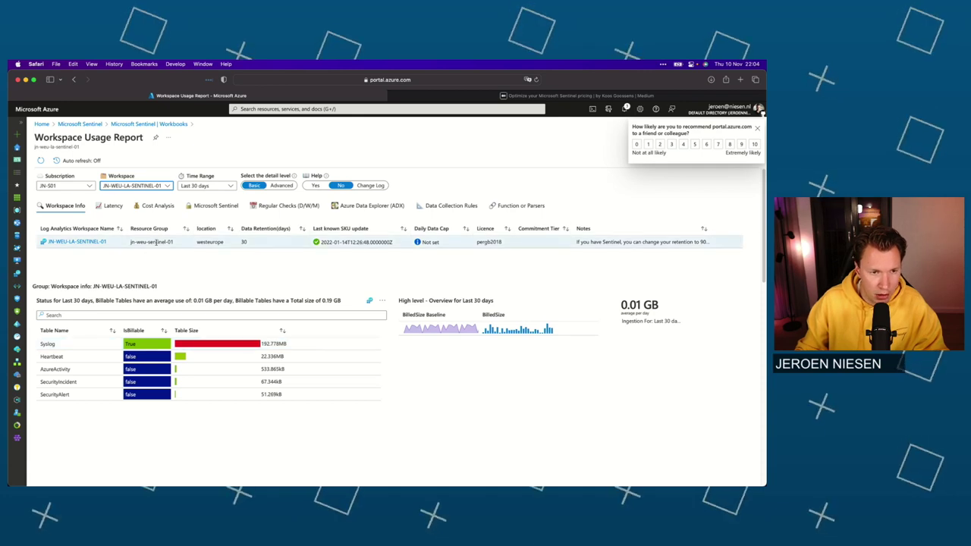
- Review the report's cost analysis overview and its Syslog breakdown by facility and severity
left_click(158, 206)
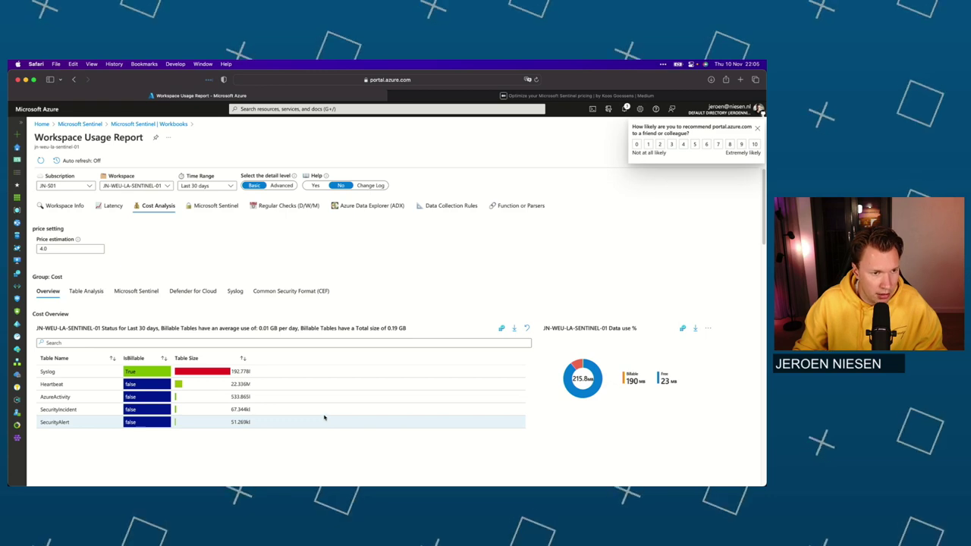
left_click(235, 290)
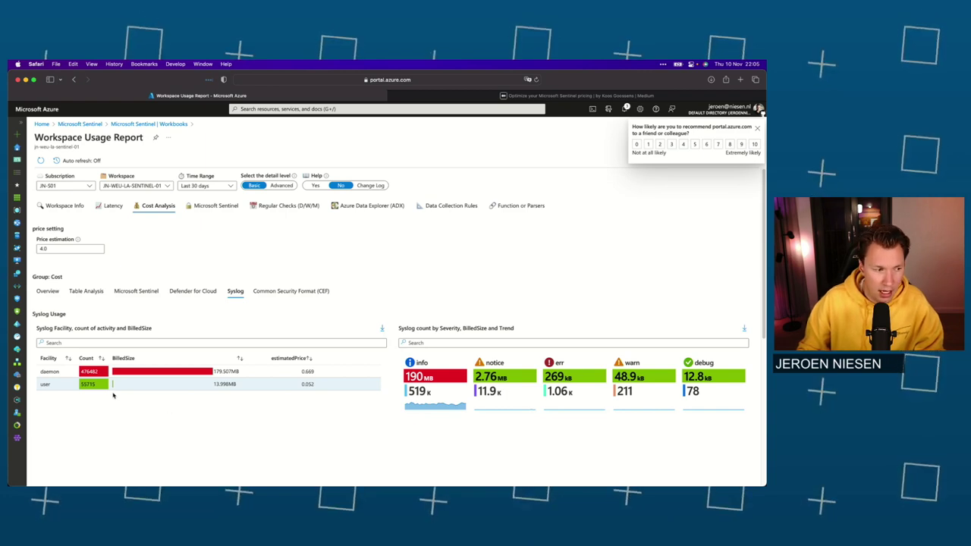
left_click(54, 371)
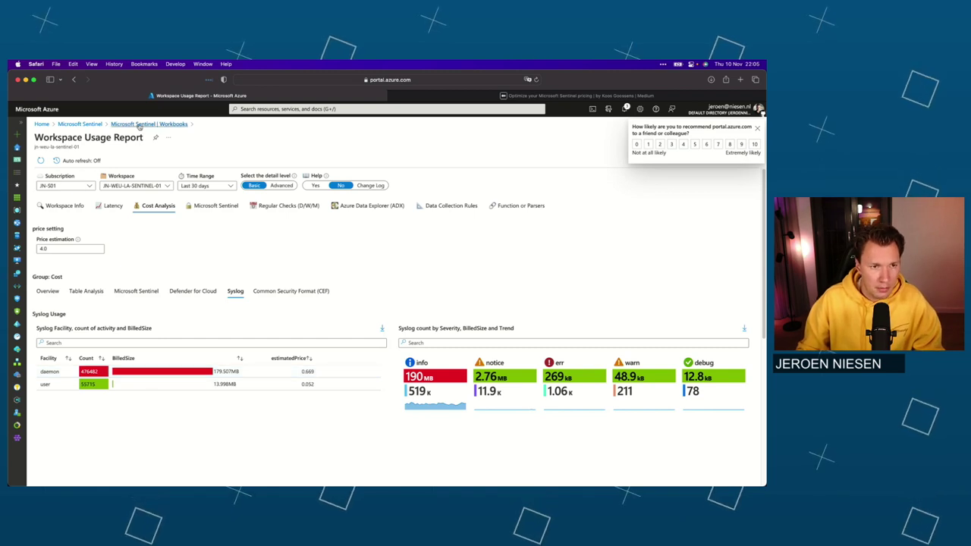
- Return to the JN-WEU-LA-SENTINEL-01 workspace and view the 100 GB/day commitment tier in its Sentinel pricing settings
left_click(81, 123)
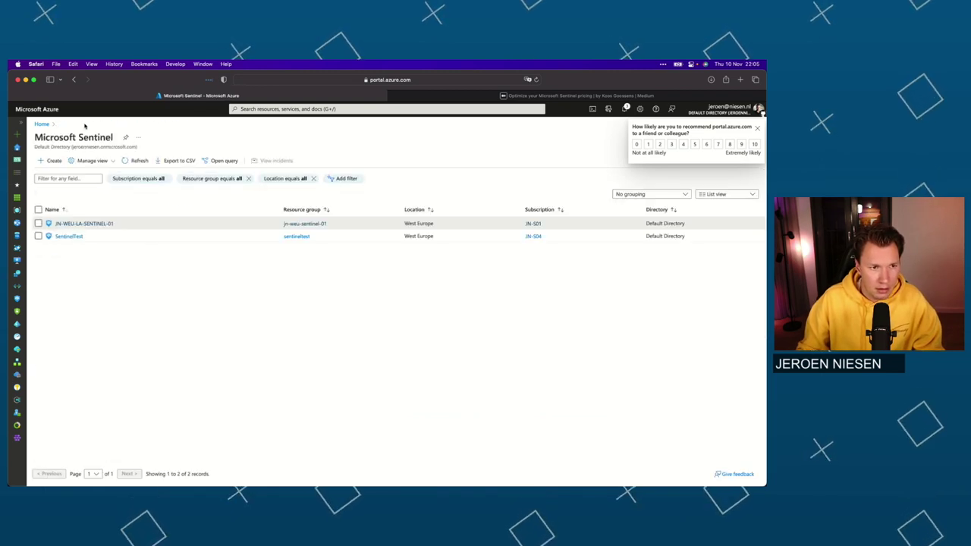
left_click(110, 223)
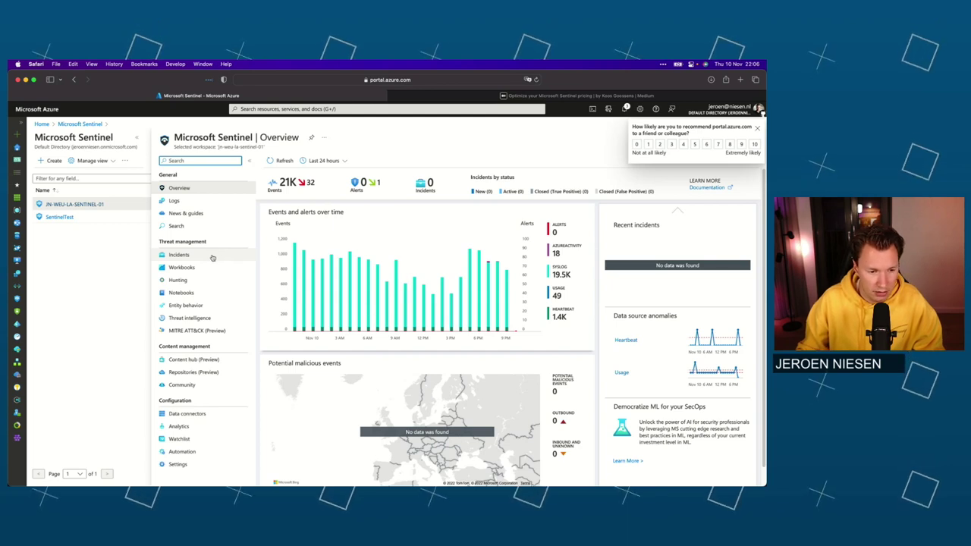
left_click(181, 465)
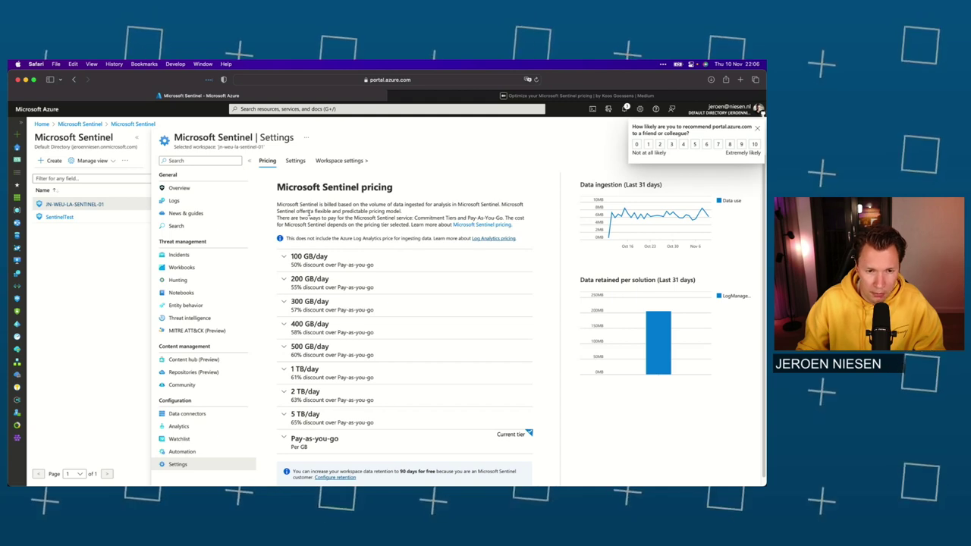
left_click(289, 257)
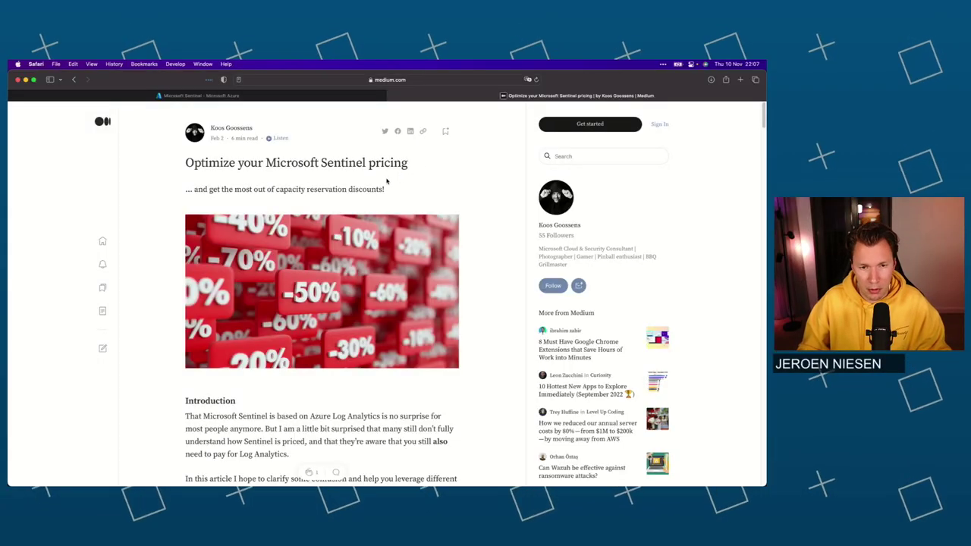
- Read the Medium article "Optimize your Microsoft Sentinel pricing" through to the Get-AzSentinelPriceRecommendation.ps1 section, examining what the script does and its sample output
scroll(383, 180, "down", 3)
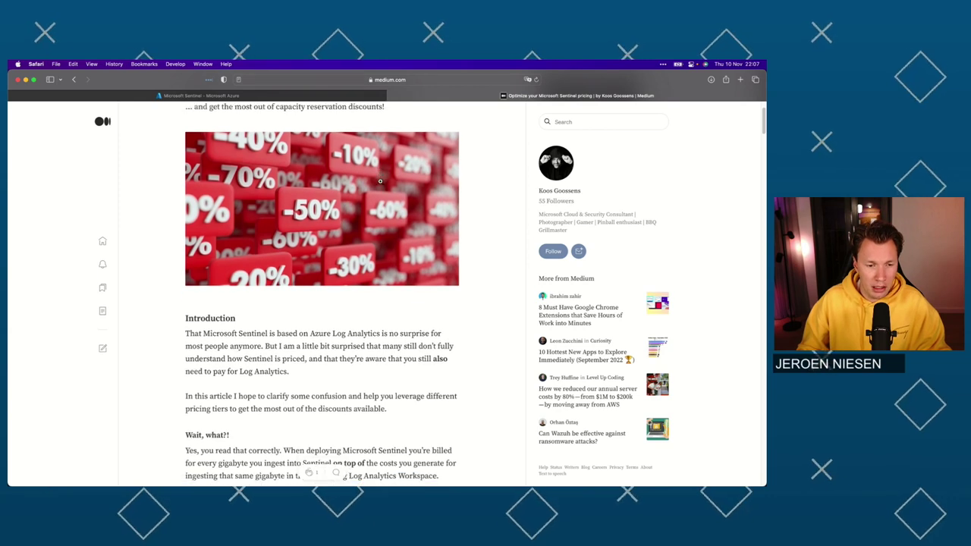
scroll(380, 180, "down", 5)
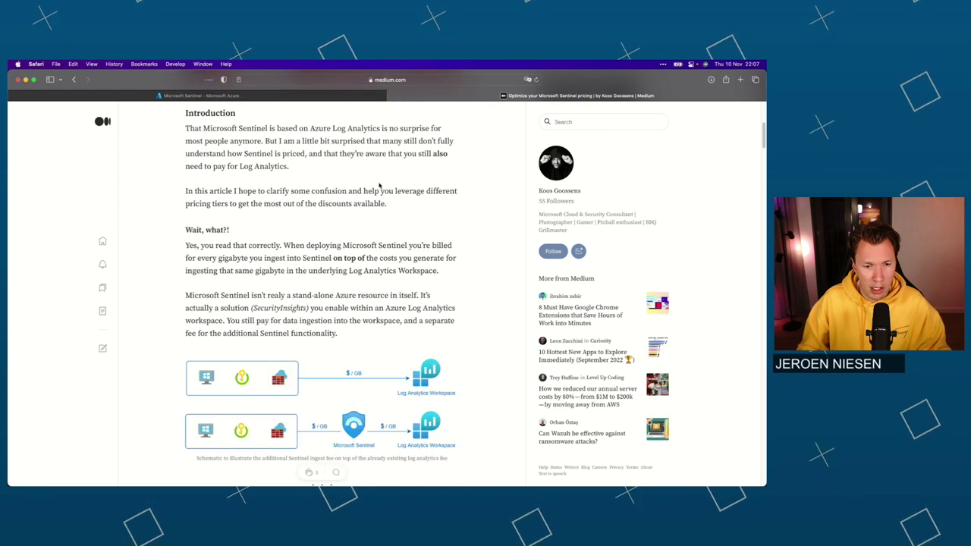
scroll(376, 197, "down", 3)
scroll(371, 206, "down", 10)
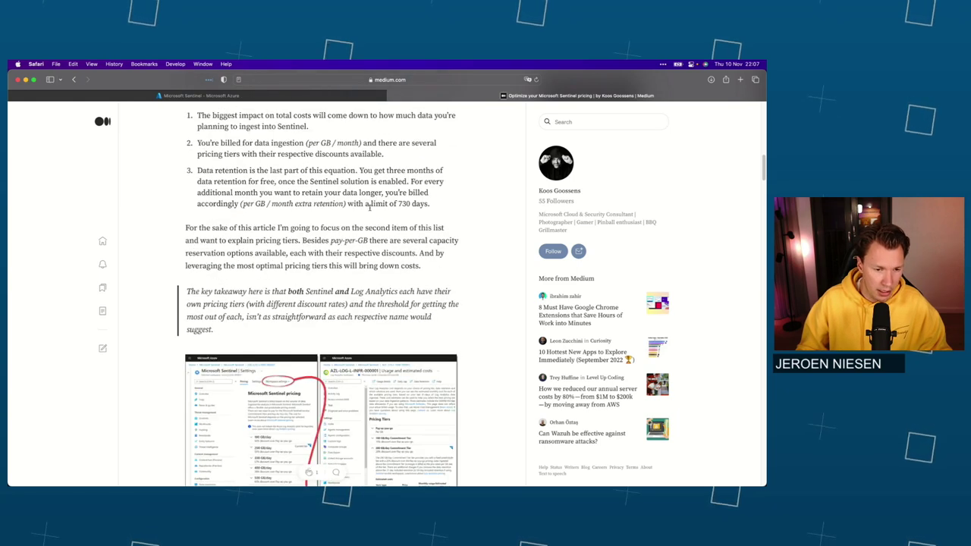
scroll(371, 205, "down", 20)
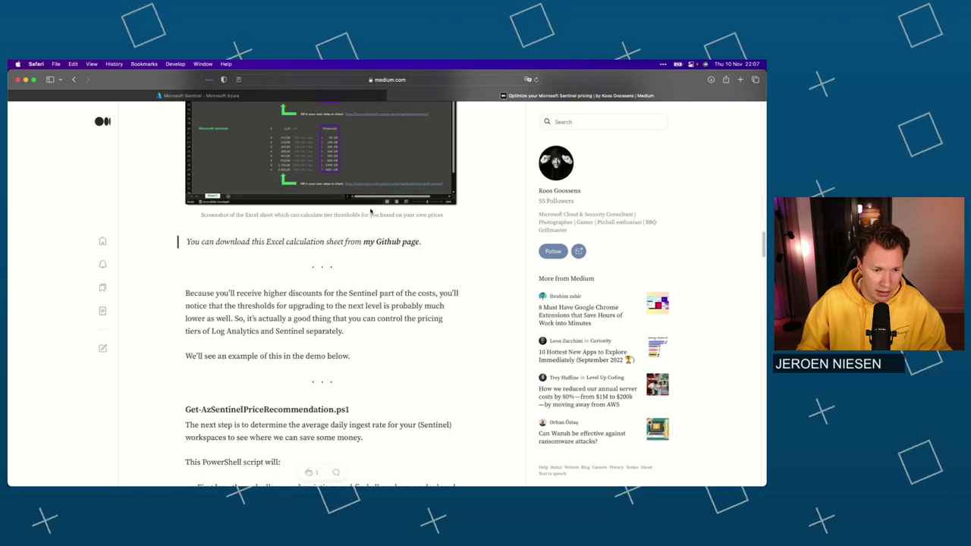
scroll(371, 212, "down", 6)
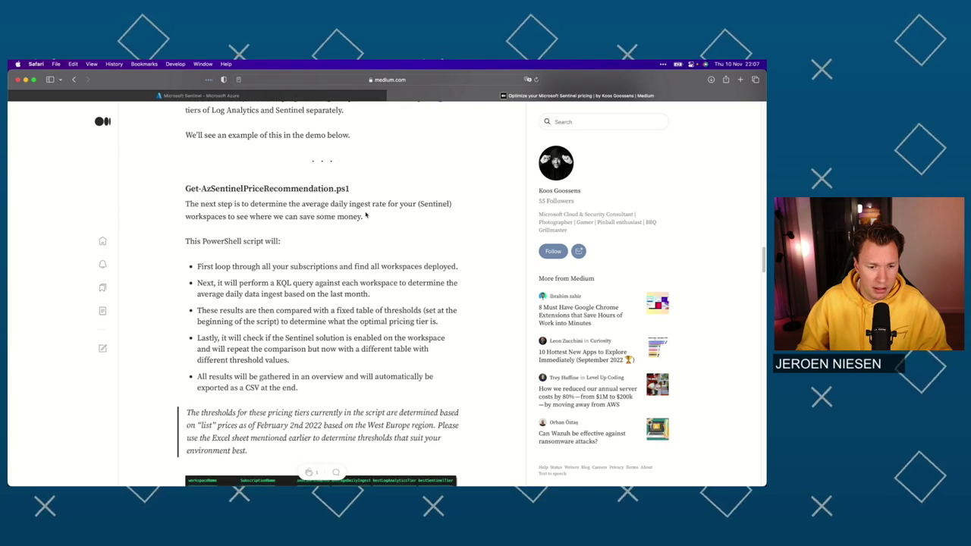
scroll(365, 215, "down", 2)
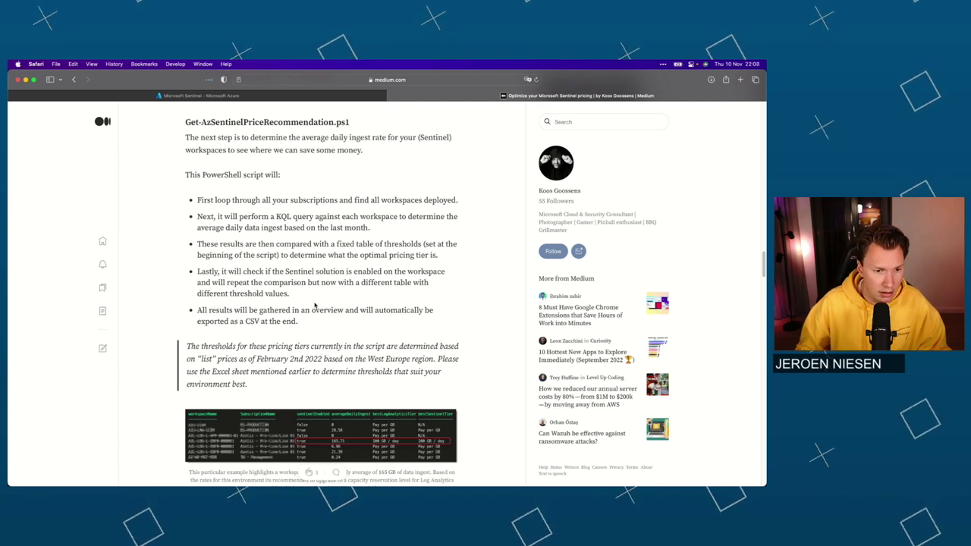
scroll(312, 301, "down", 3)
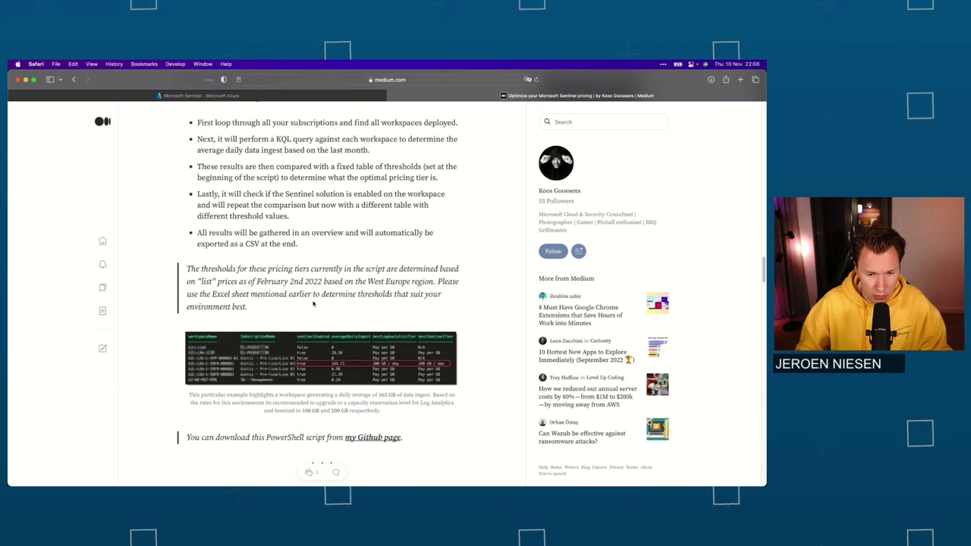